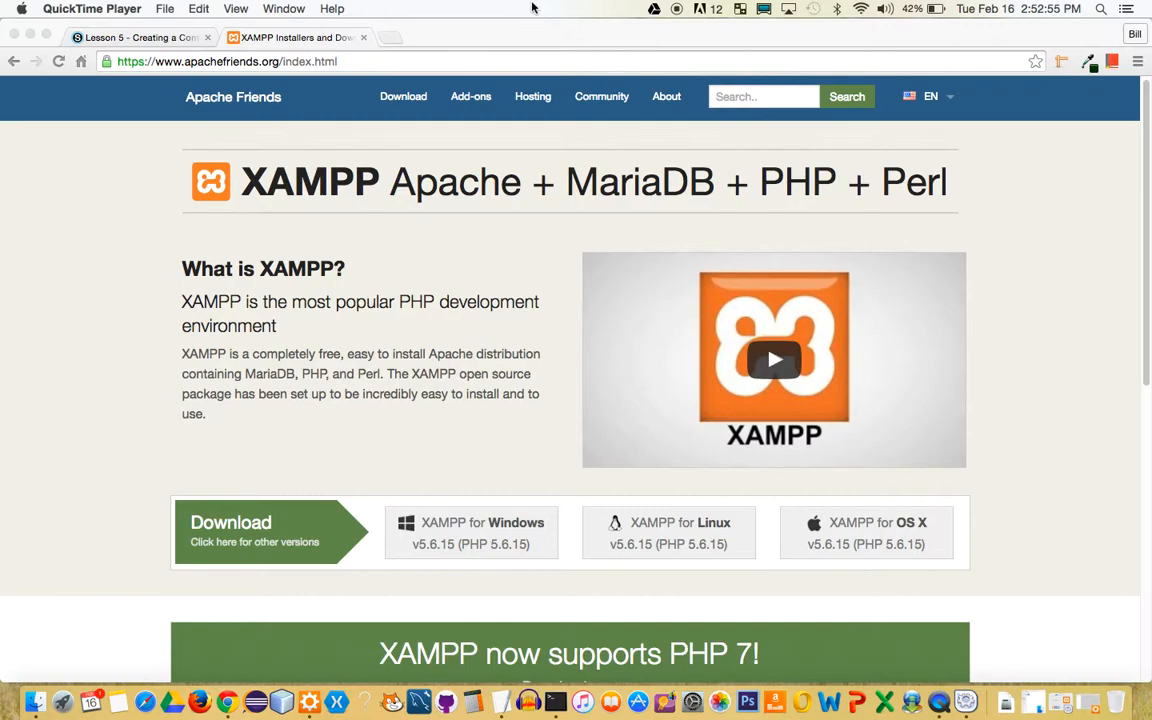
Launch XAMPP from xampp-osx-5.6.15-1-installer.dmg in Downloads, accepting the open warning, then close the image window
{"action": "left_click", "coordinate": [145, 39]}
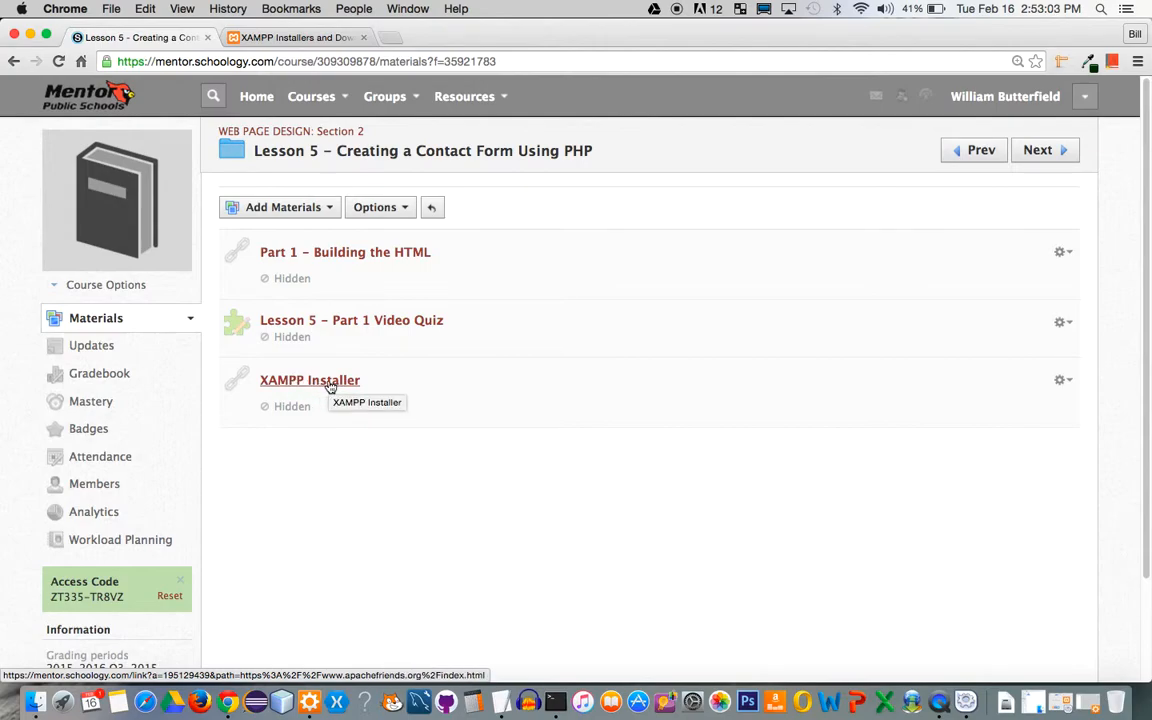
{"action": "left_click", "coordinate": [287, 39]}
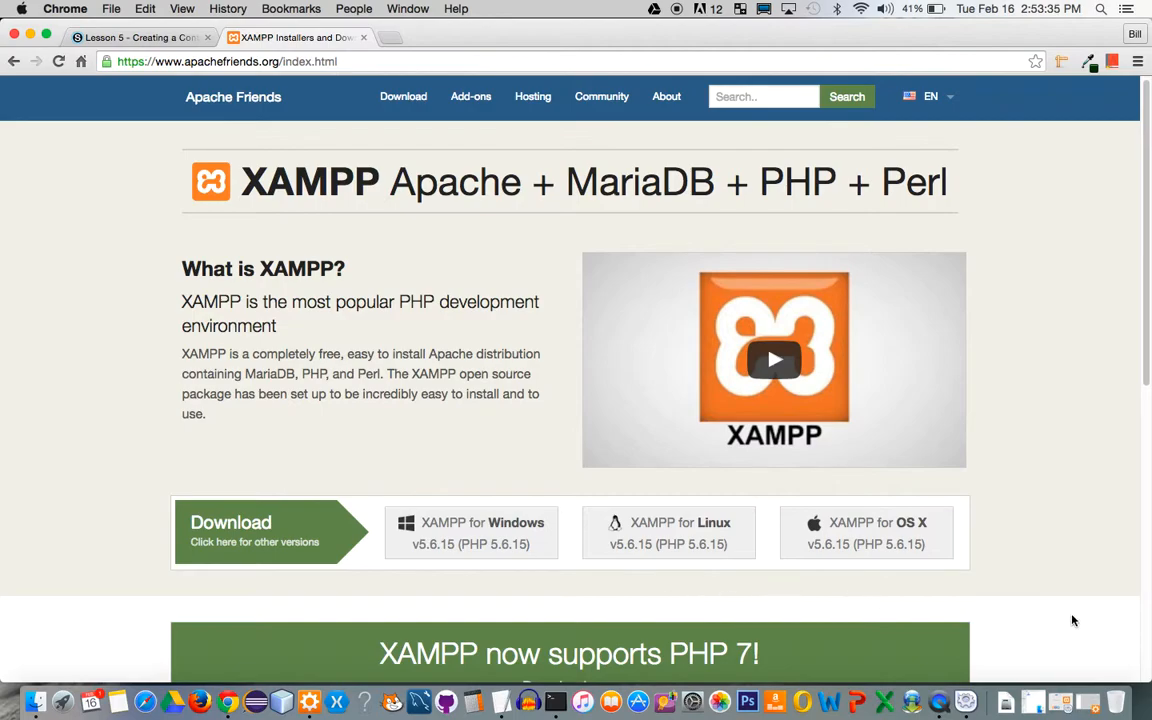
{"action": "left_click", "coordinate": [1034, 707]}
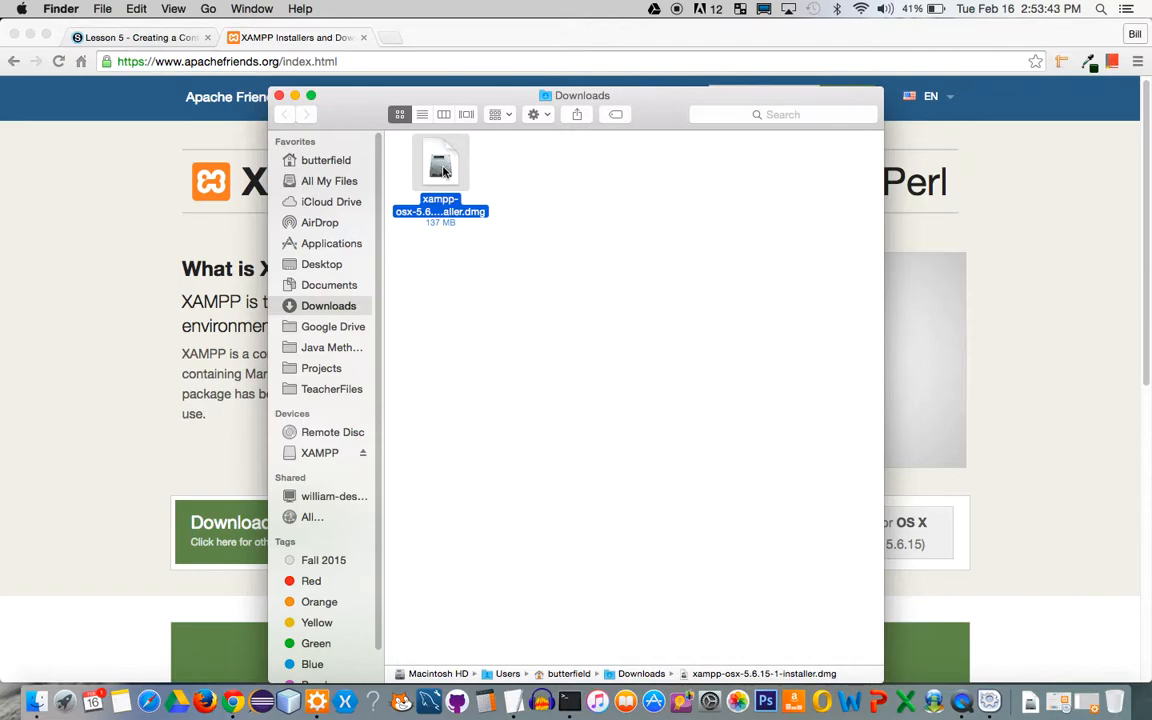
{"action": "left_click_drag", "start_coordinate": [441, 165], "coordinate": [443, 167]}
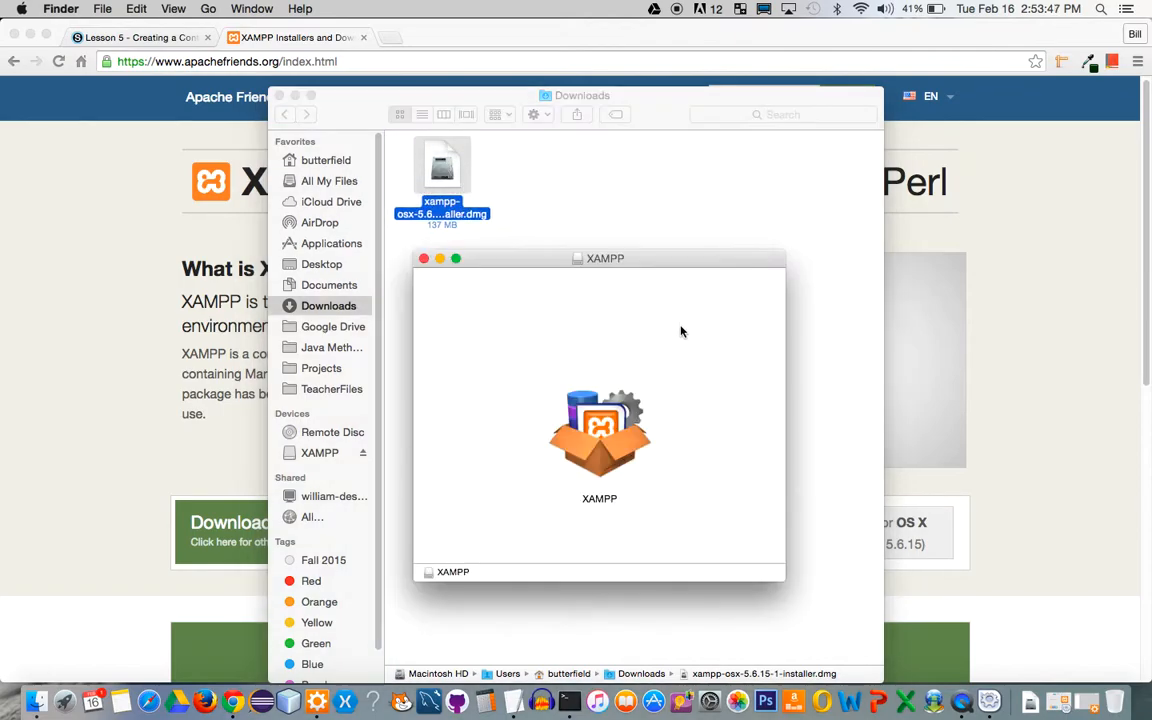
{"action": "double_click", "coordinate": [604, 430]}
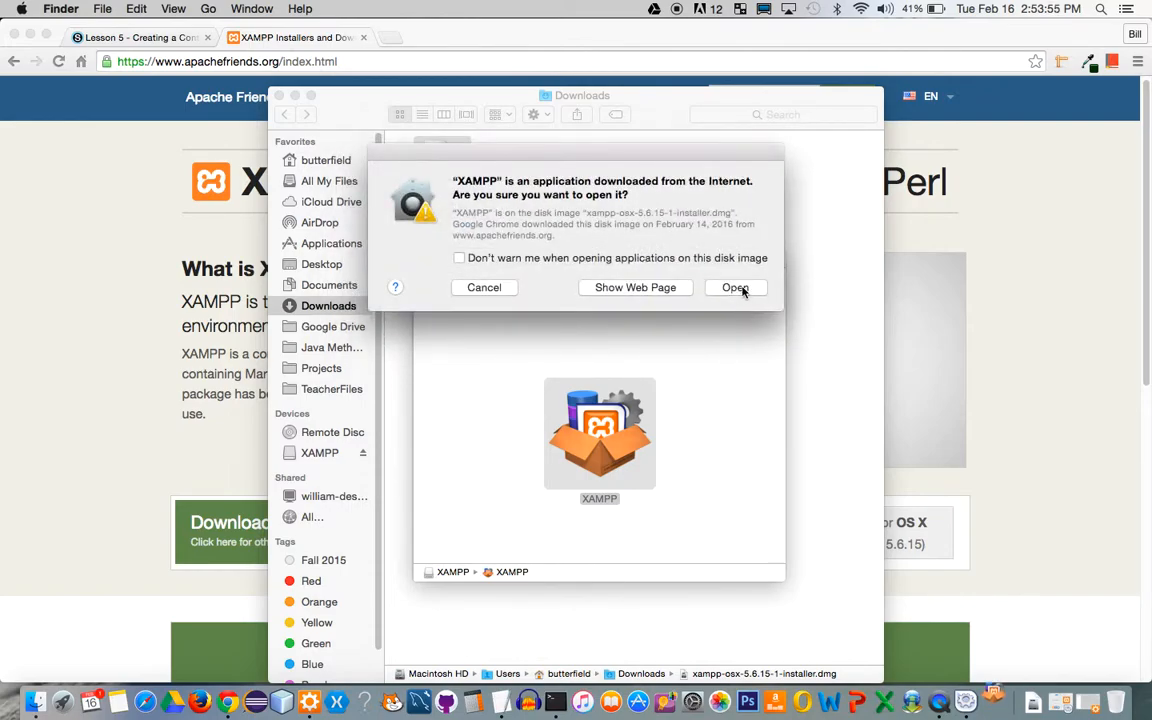
{"action": "left_click", "coordinate": [484, 288]}
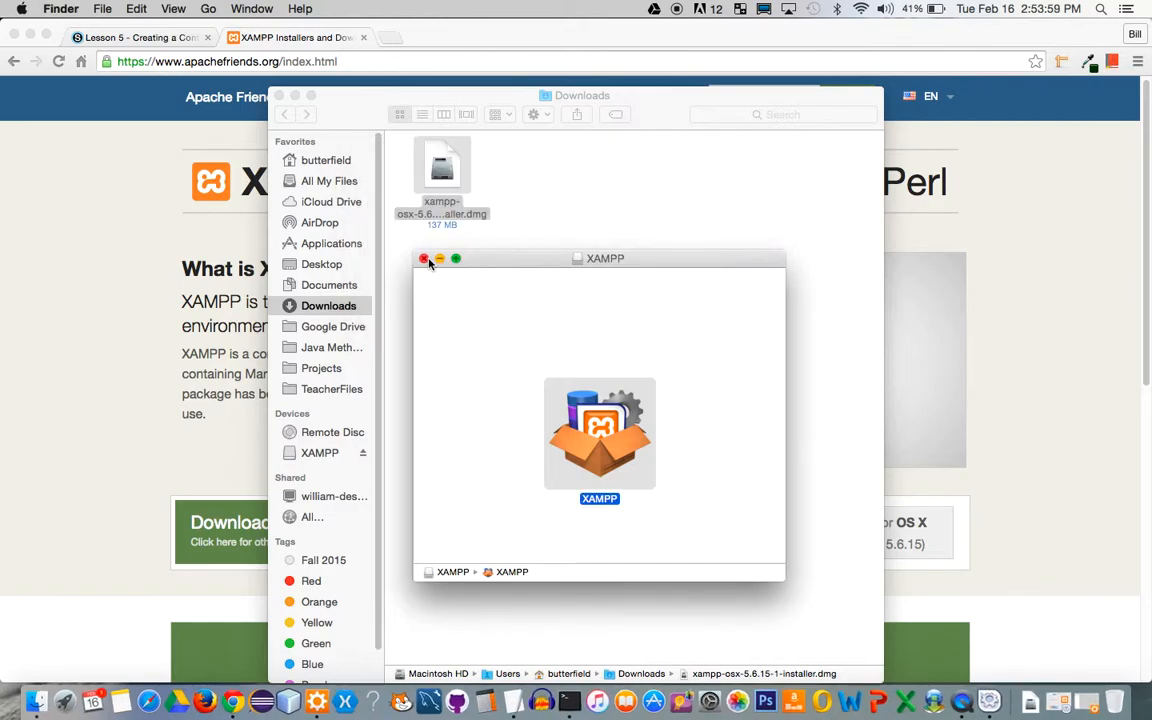
{"action": "left_click", "coordinate": [430, 261]}
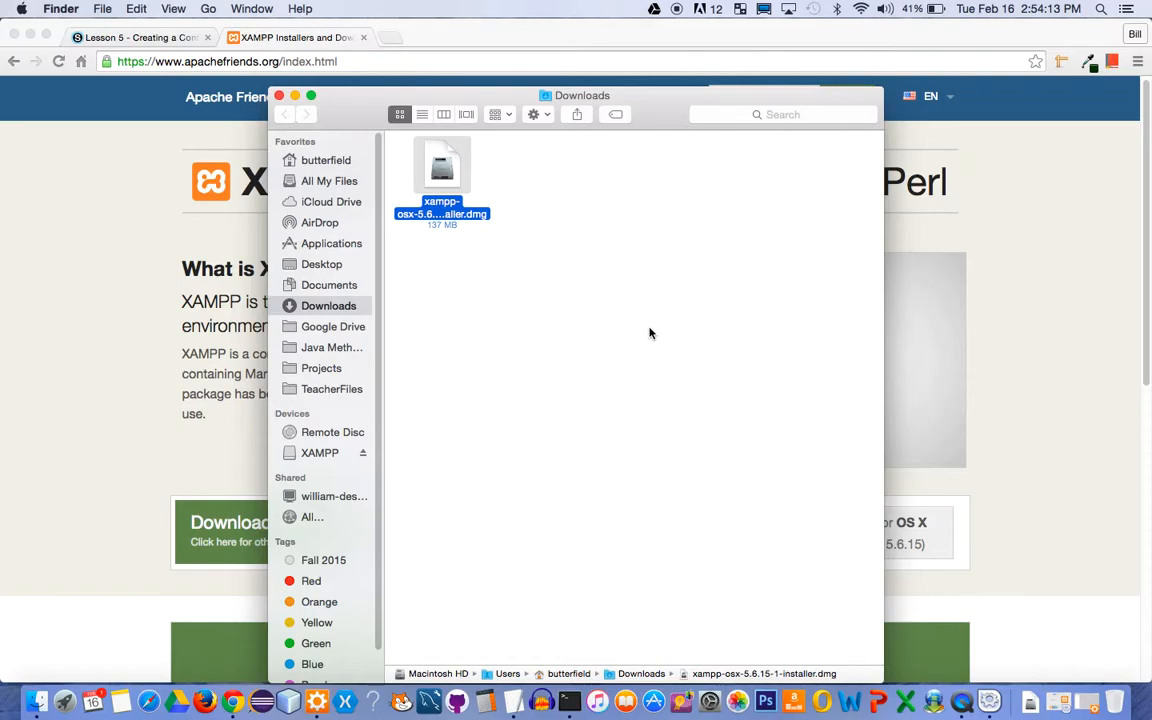
Check in XAMPP 5.6.15-1's Manage Servers that Apache is running, then minimize the manager and close Downloads
{"action": "left_click", "coordinate": [989, 702]}
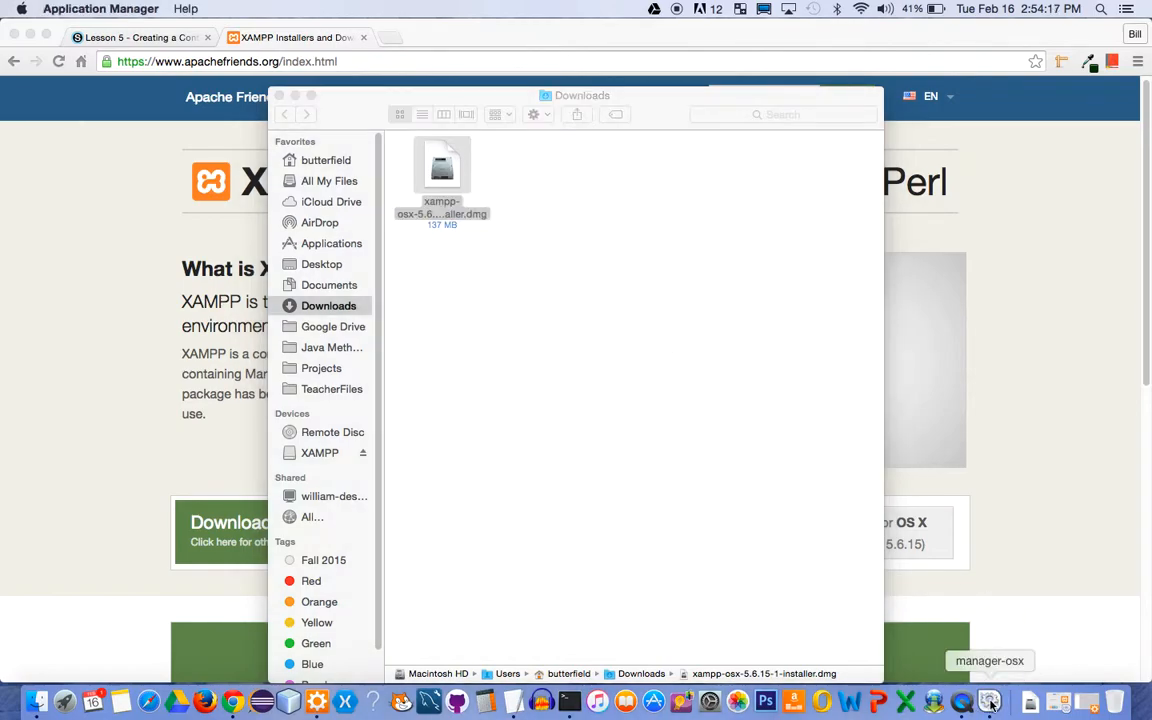
{"action": "right_click", "coordinate": [989, 702]}
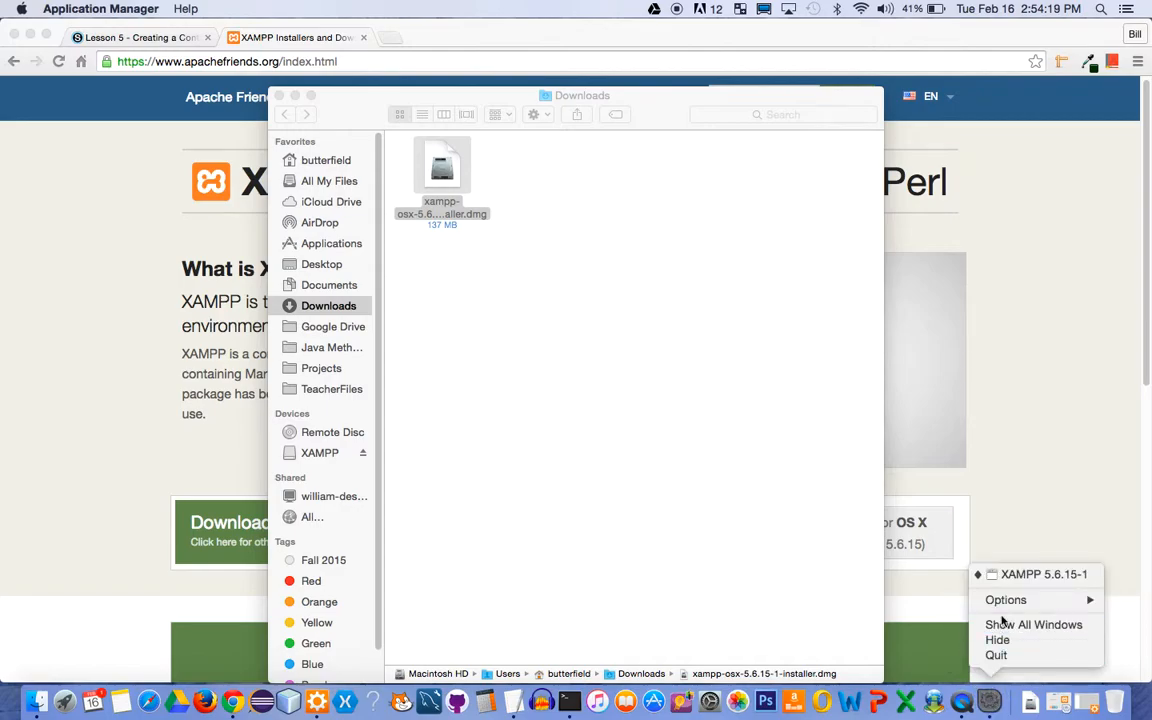
{"action": "left_click", "coordinate": [1005, 575]}
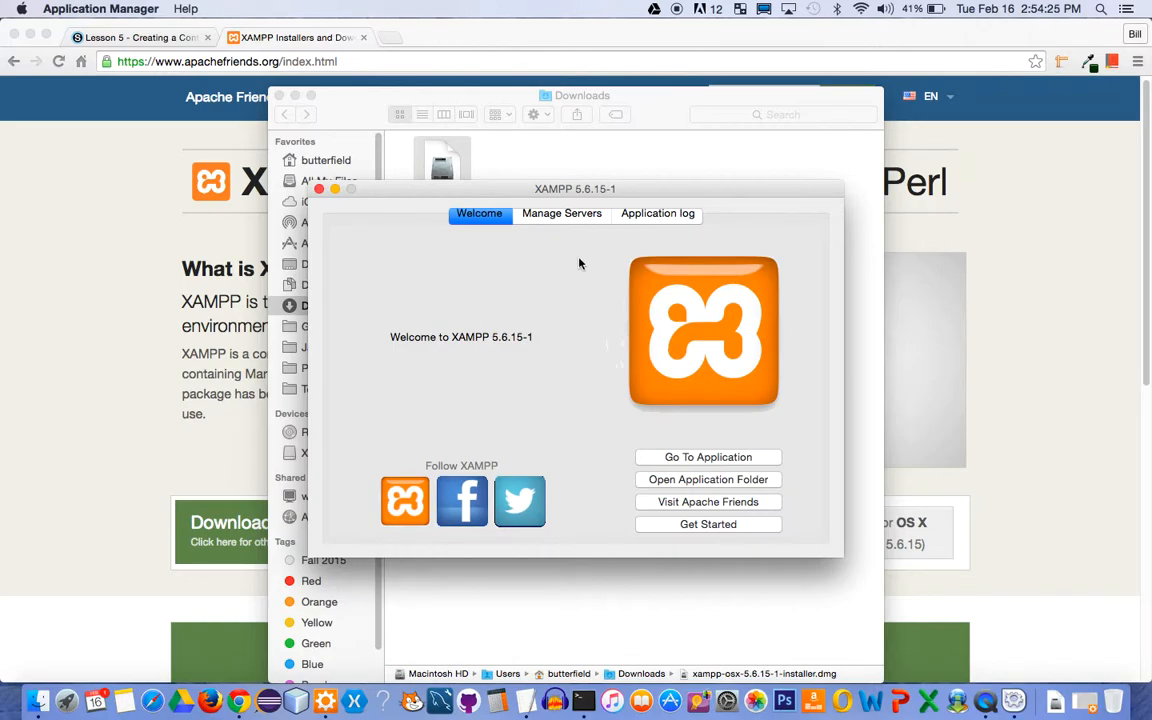
{"action": "left_click", "coordinate": [556, 216]}
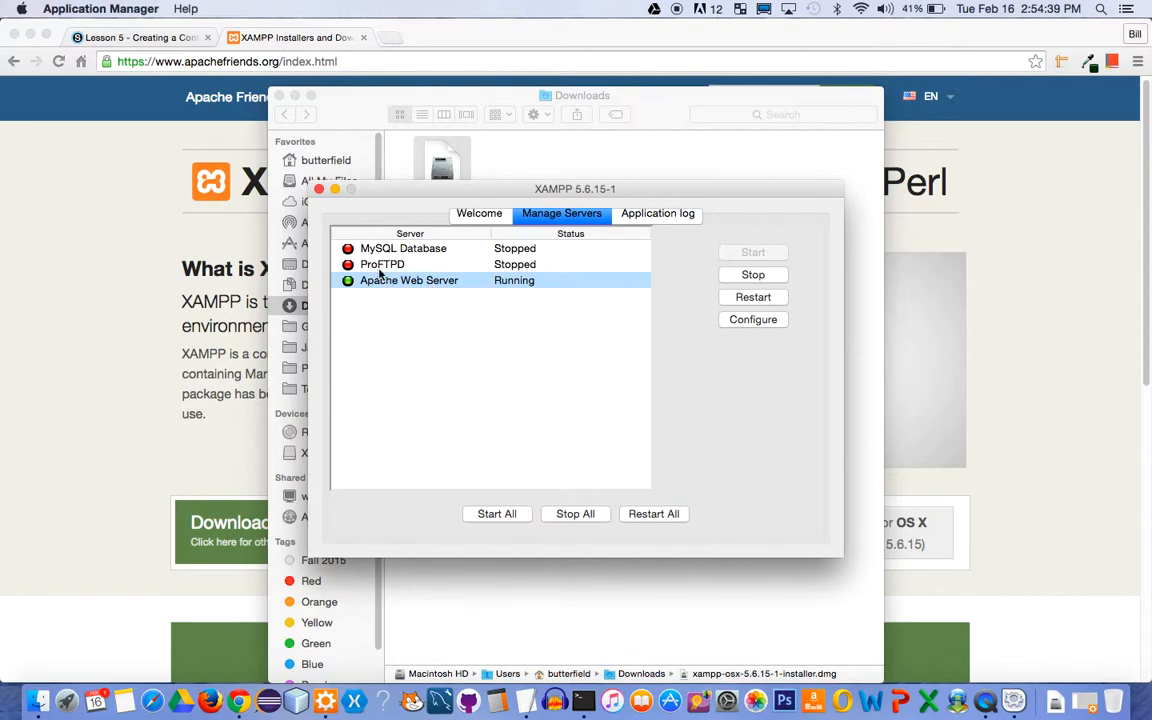
{"action": "left_click", "coordinate": [335, 190]}
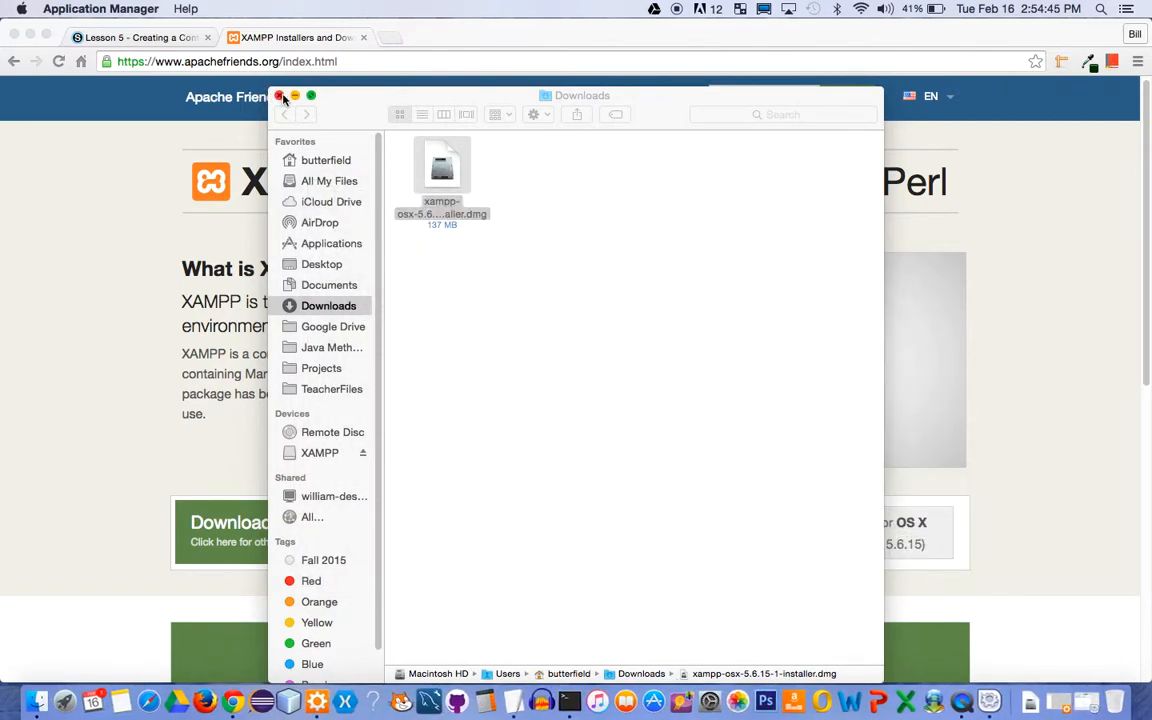
{"action": "left_click", "coordinate": [281, 96]}
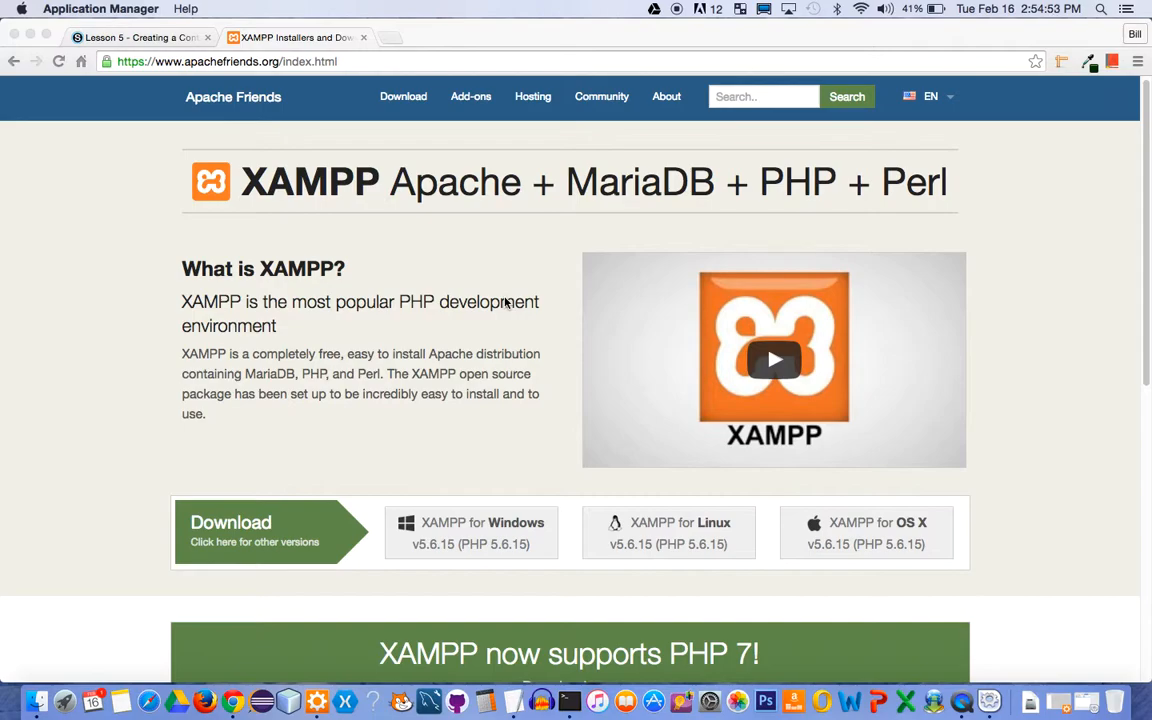
Start a new PHP project named FirstPHP without the default location and browse for its folder
{"action": "left_click", "coordinate": [318, 703]}
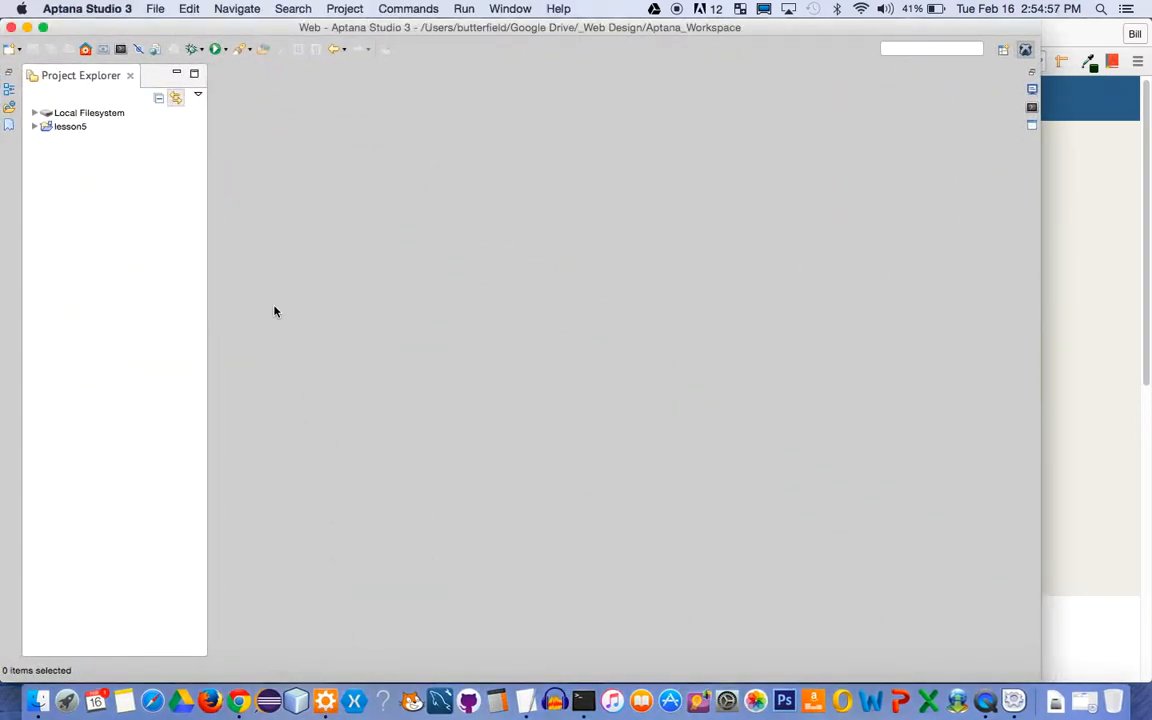
{"action": "left_click", "coordinate": [19, 50]}
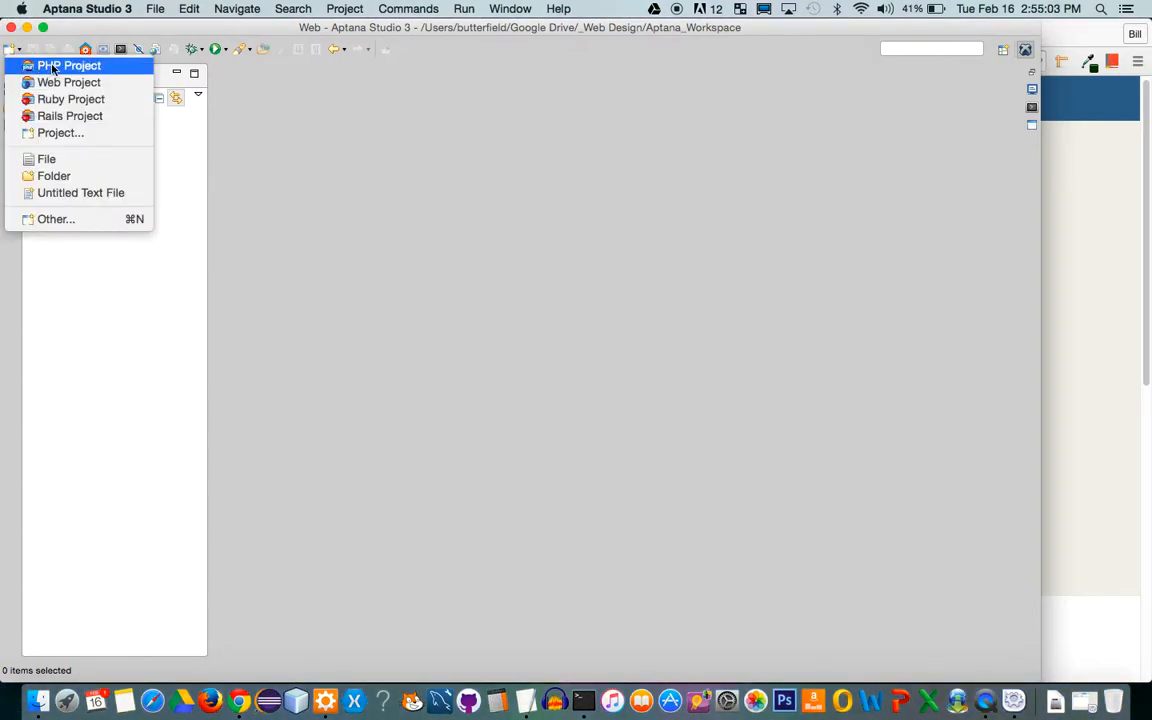
{"action": "left_click", "coordinate": [67, 68]}
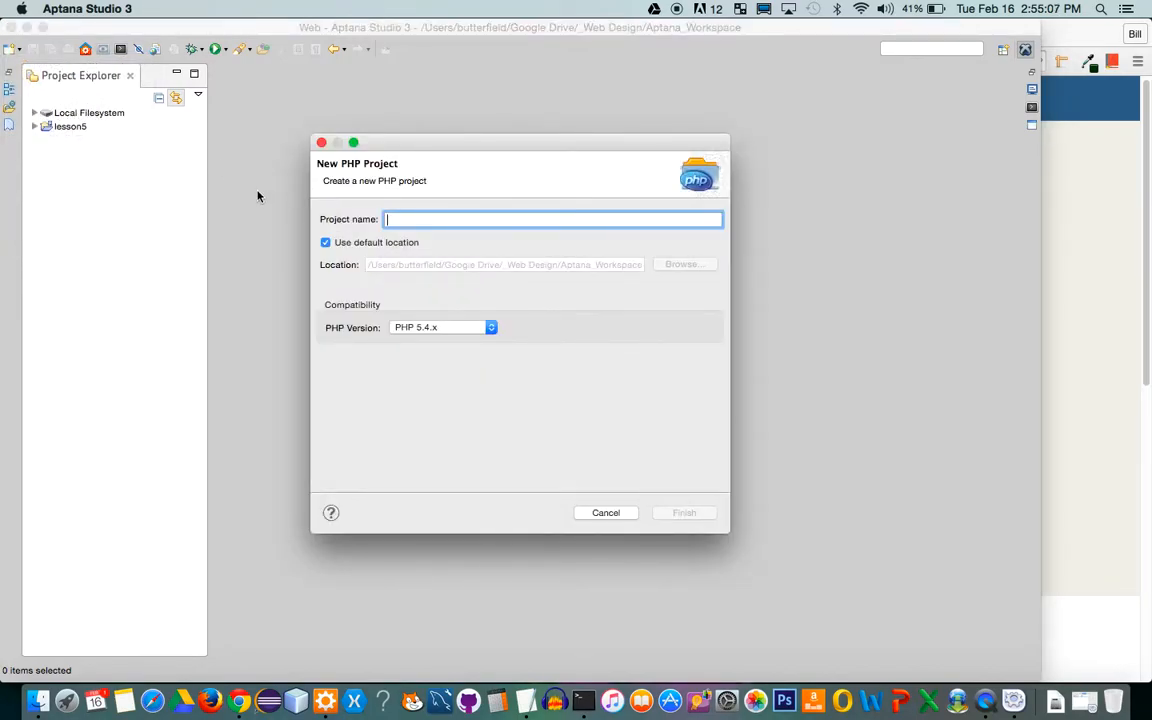
{"action": "type", "text": "F"}
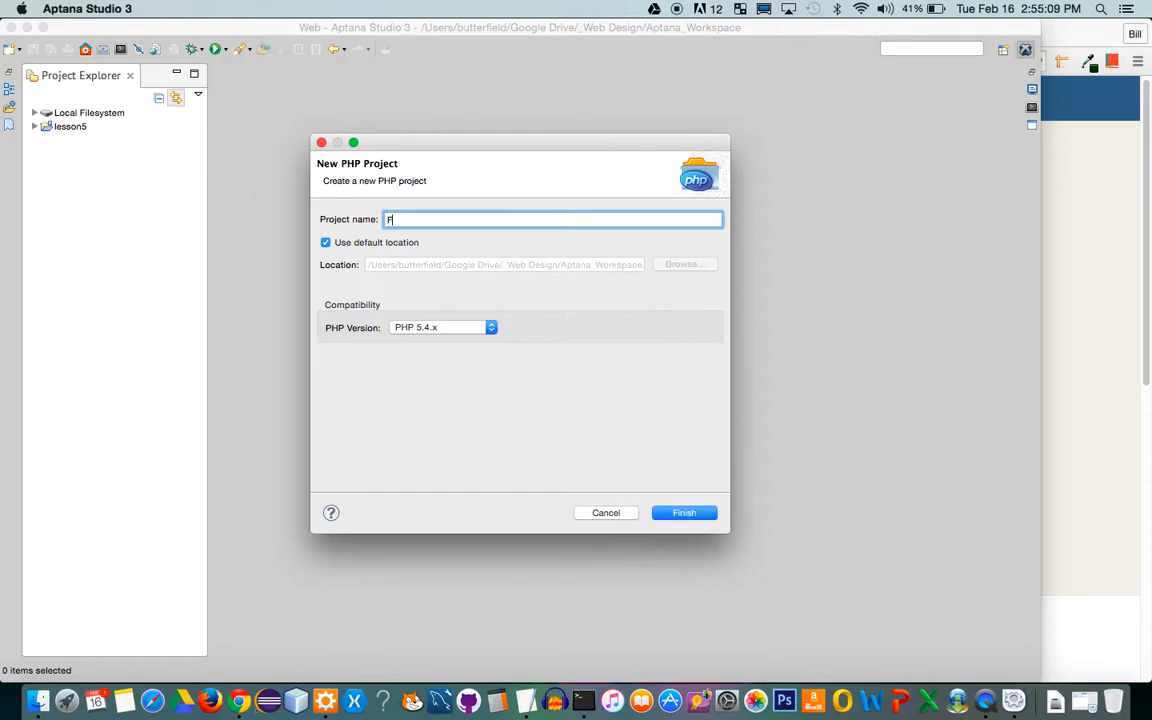
{"action": "type", "text": "irstPHP"}
{"action": "left_click", "coordinate": [326, 243]}
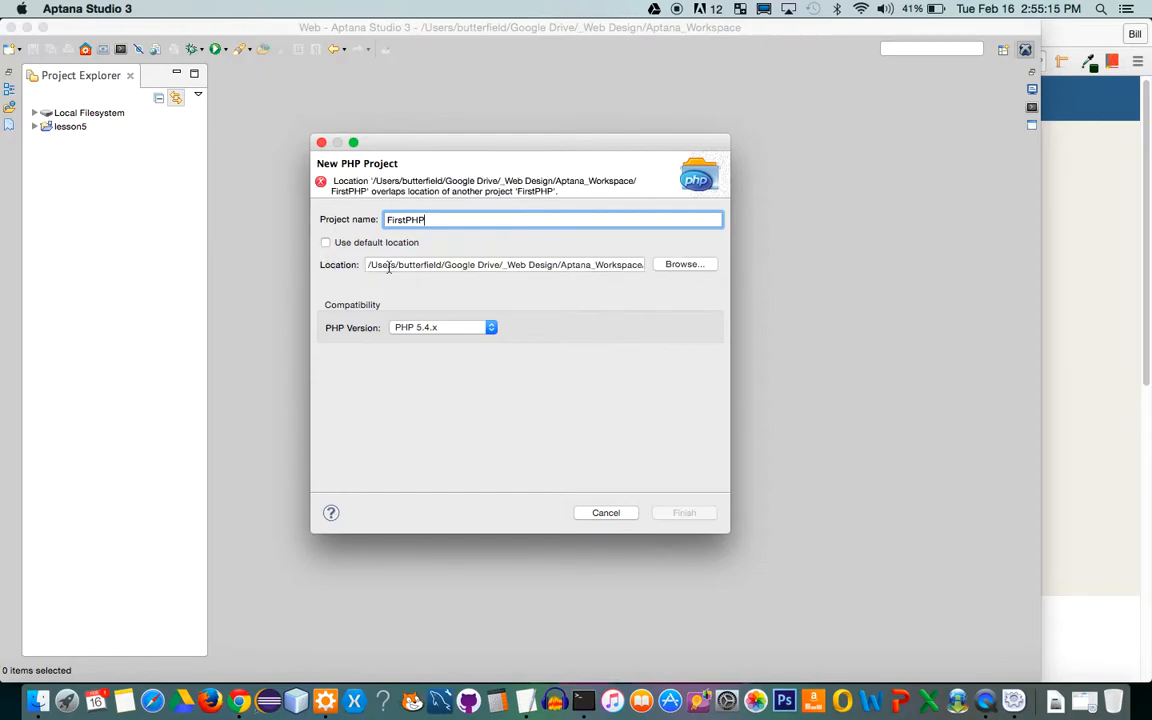
{"action": "left_click", "coordinate": [704, 271]}
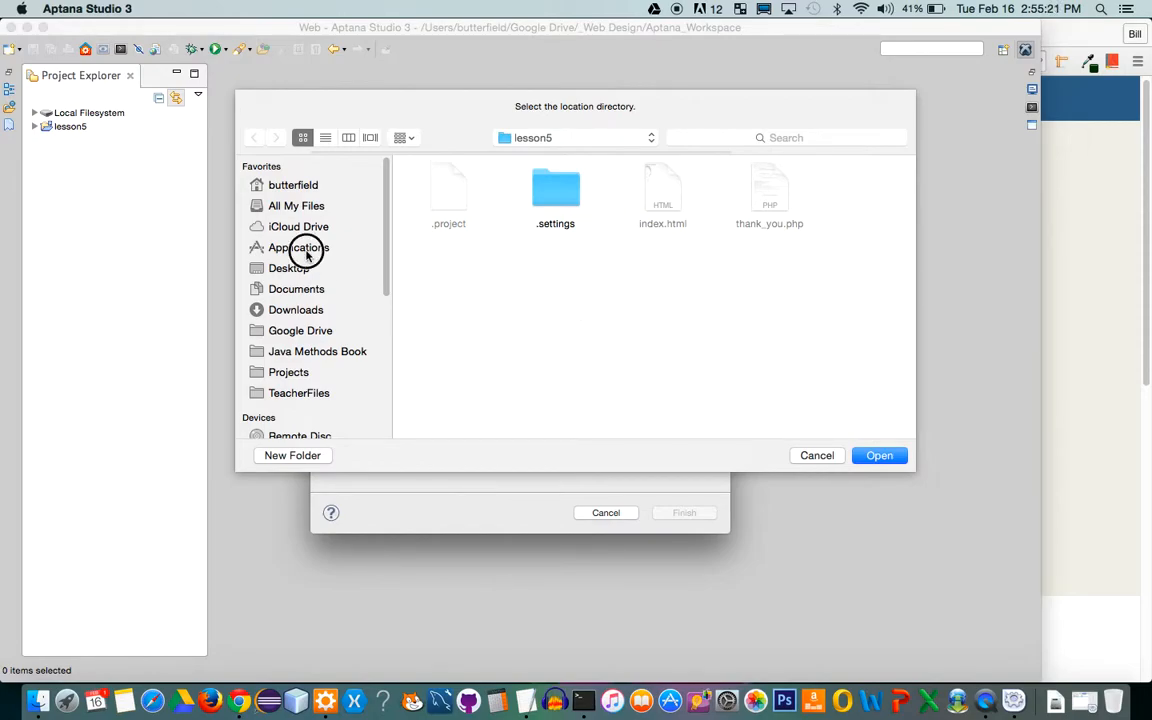
Create a lesson5 folder in /Applications/XAMPP/xamppfiles/htdocs and choose it as FirstPHP's location
{"action": "left_click", "coordinate": [302, 249]}
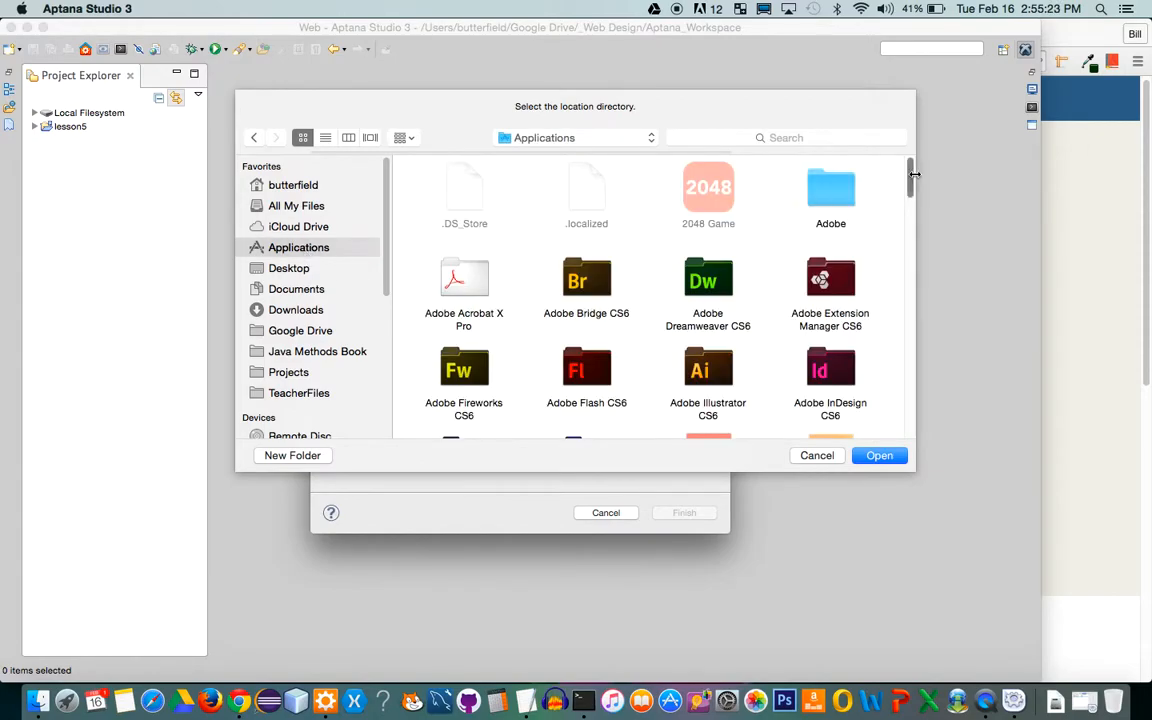
{"action": "scroll", "coordinate": [910, 175], "scroll_direction": "down", "scroll_amount": 1}
{"action": "left_click_drag", "start_coordinate": [910, 176], "coordinate": [893, 412]}
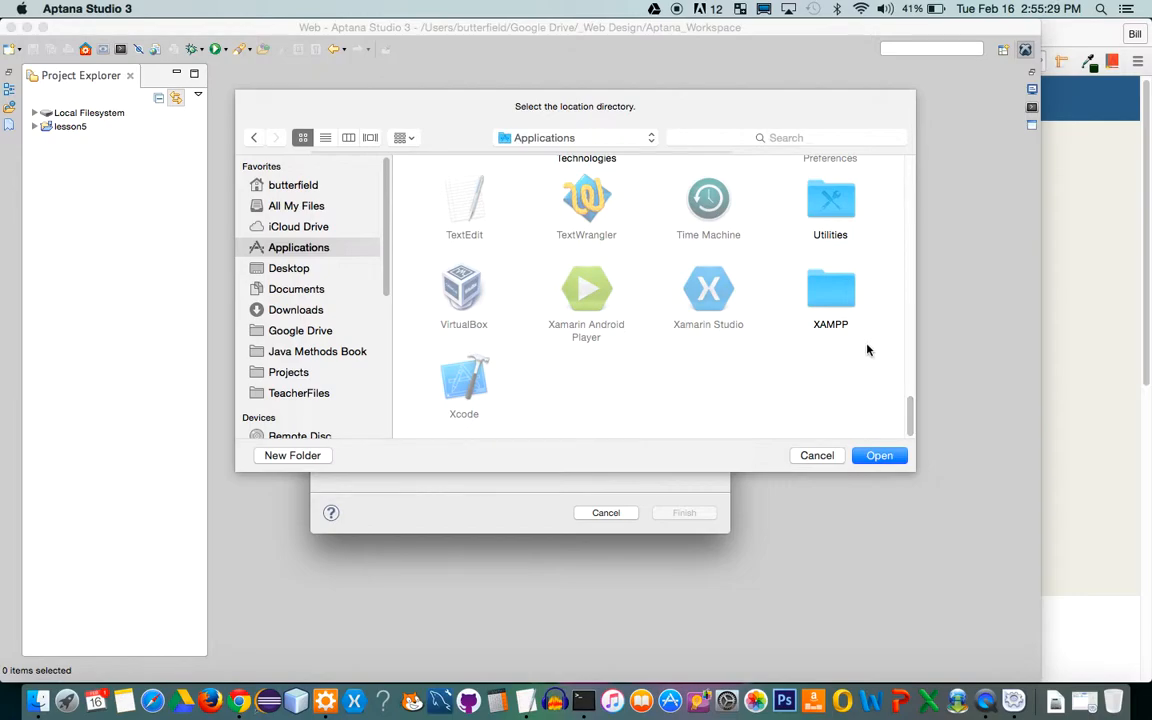
{"action": "left_click", "coordinate": [831, 300]}
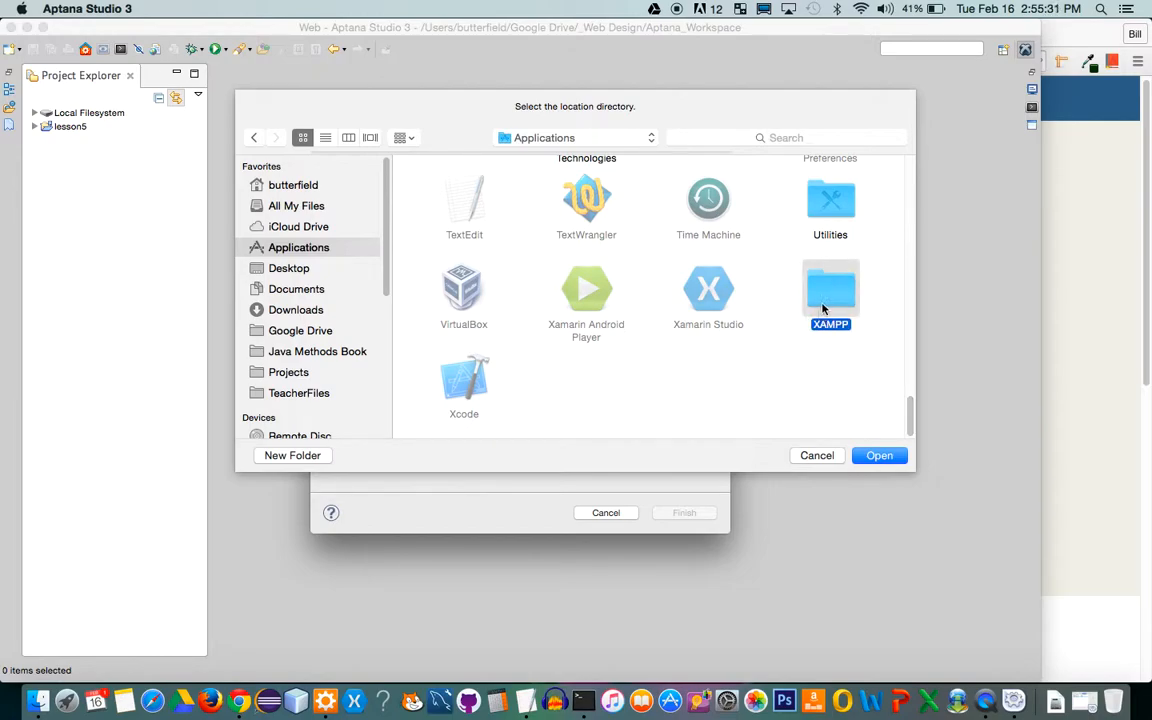
{"action": "double_click", "coordinate": [841, 300]}
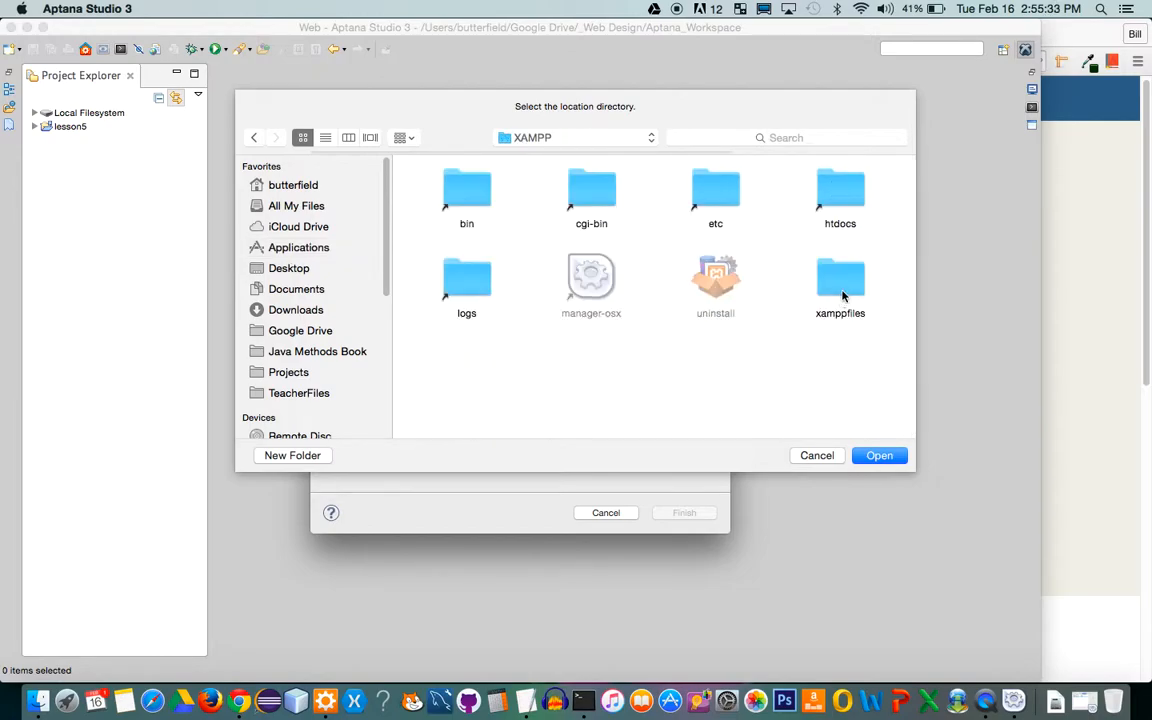
{"action": "double_click", "coordinate": [841, 188]}
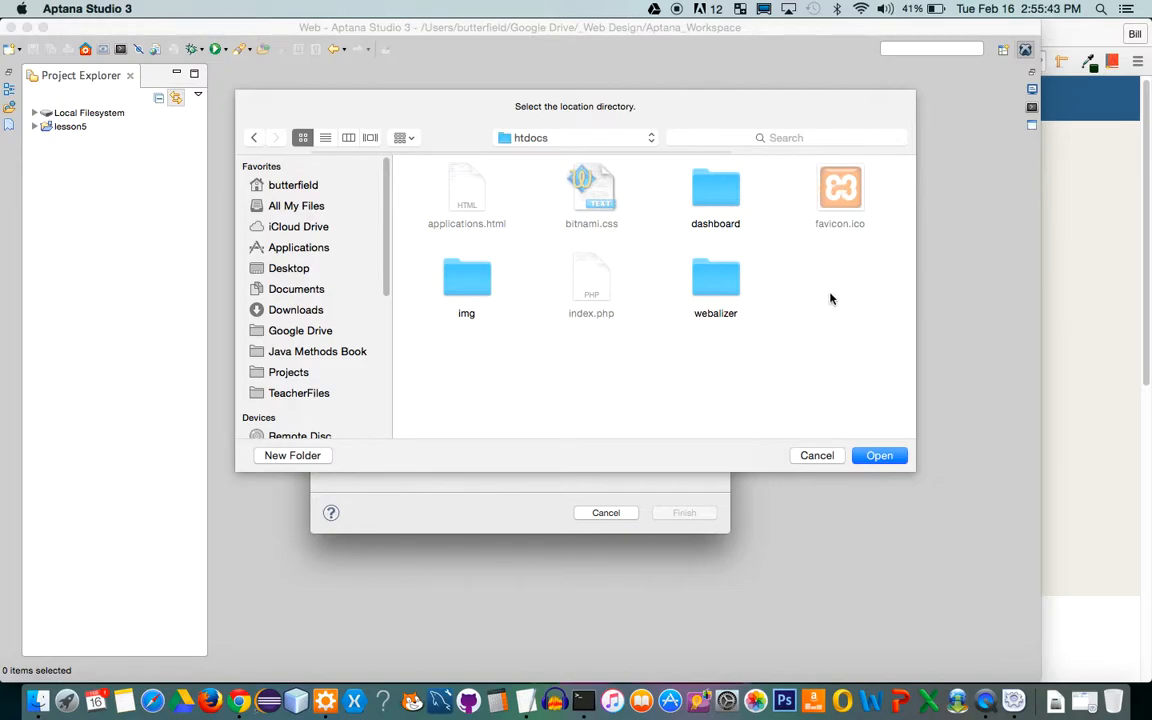
{"action": "left_click", "coordinate": [292, 455]}
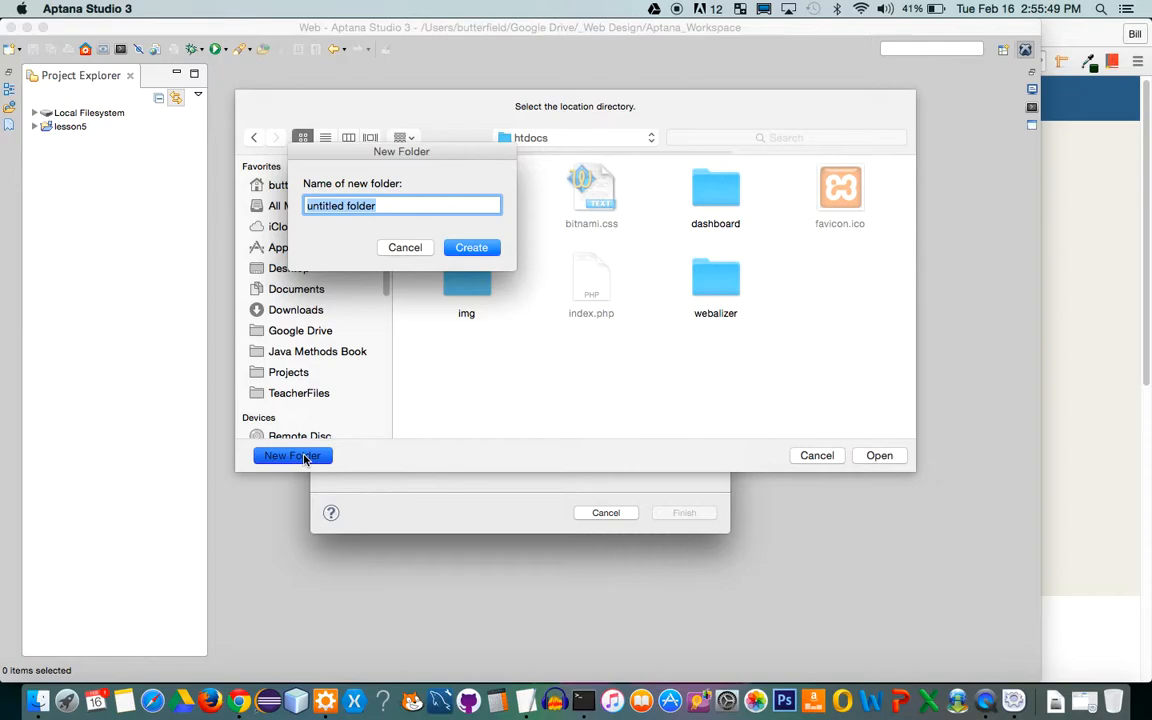
{"action": "type", "text": "lesson5"}
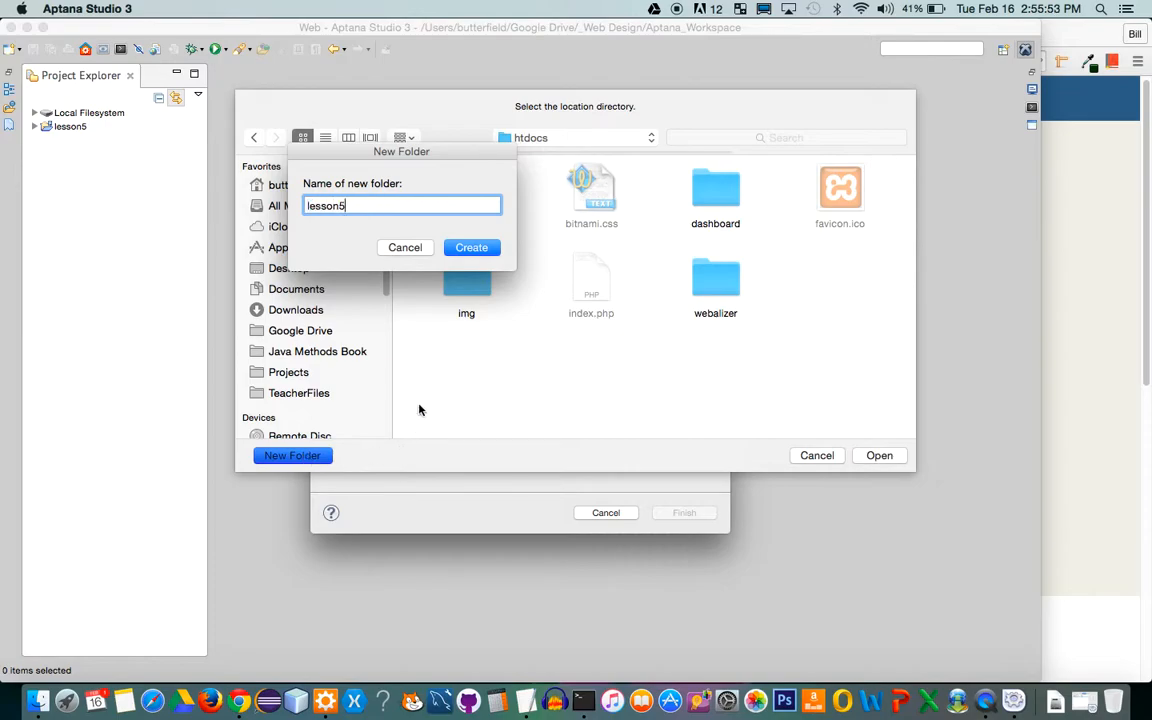
{"action": "left_click", "coordinate": [486, 247]}
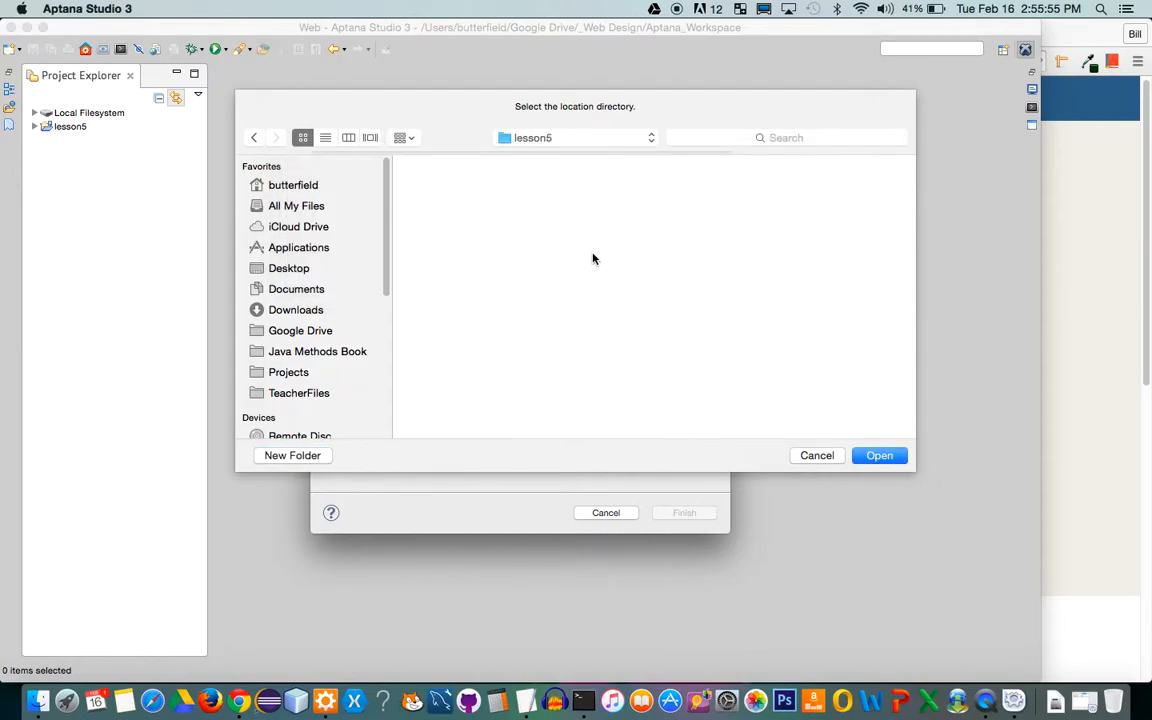
{"action": "left_click", "coordinate": [880, 456]}
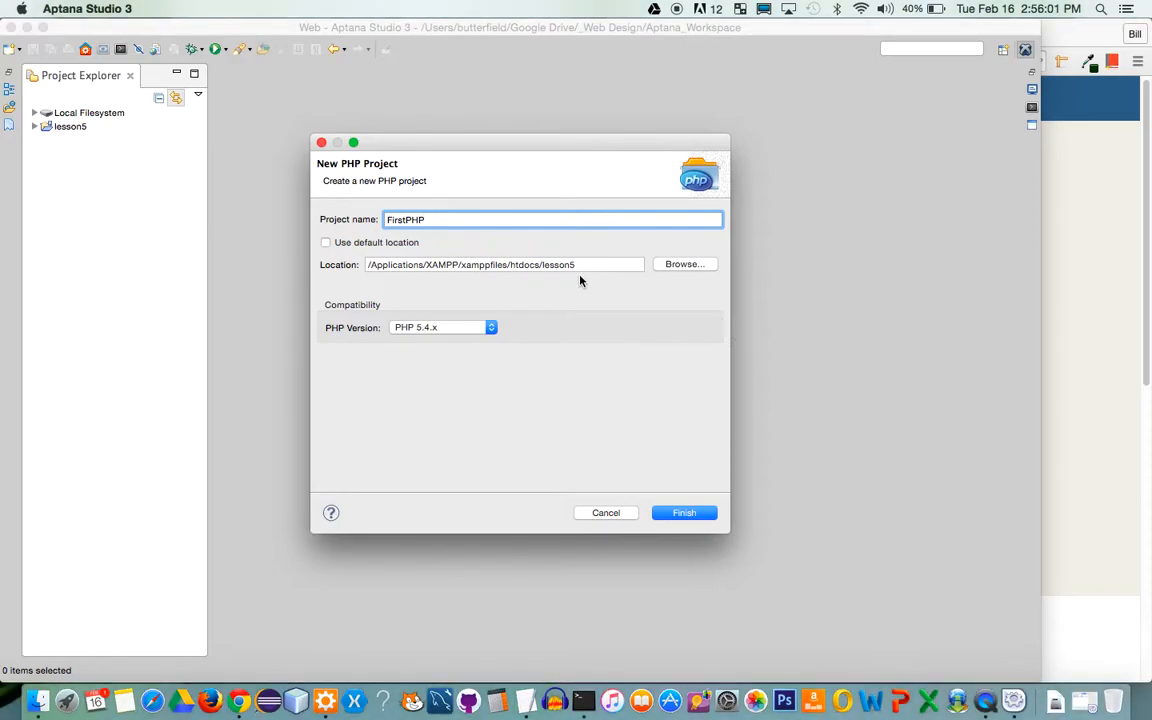
Finish creating FirstPHP and open its Properties at the Preview Settings page
{"action": "left_click", "coordinate": [669, 517]}
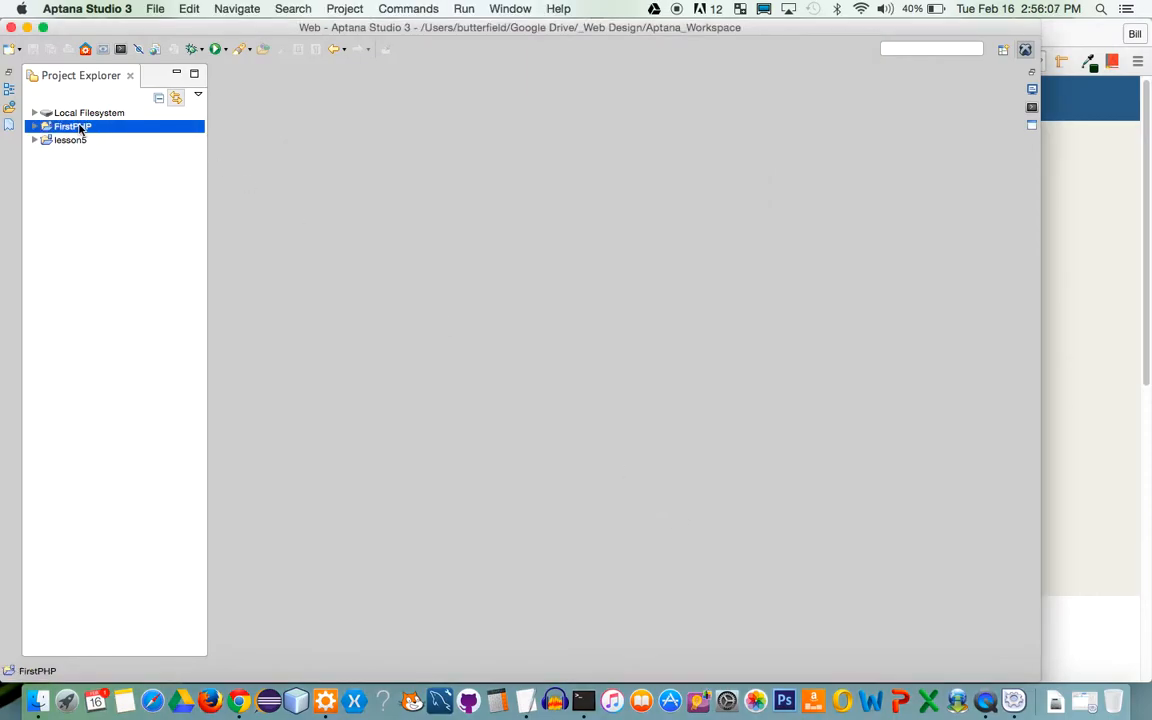
{"action": "left_click", "coordinate": [35, 127]}
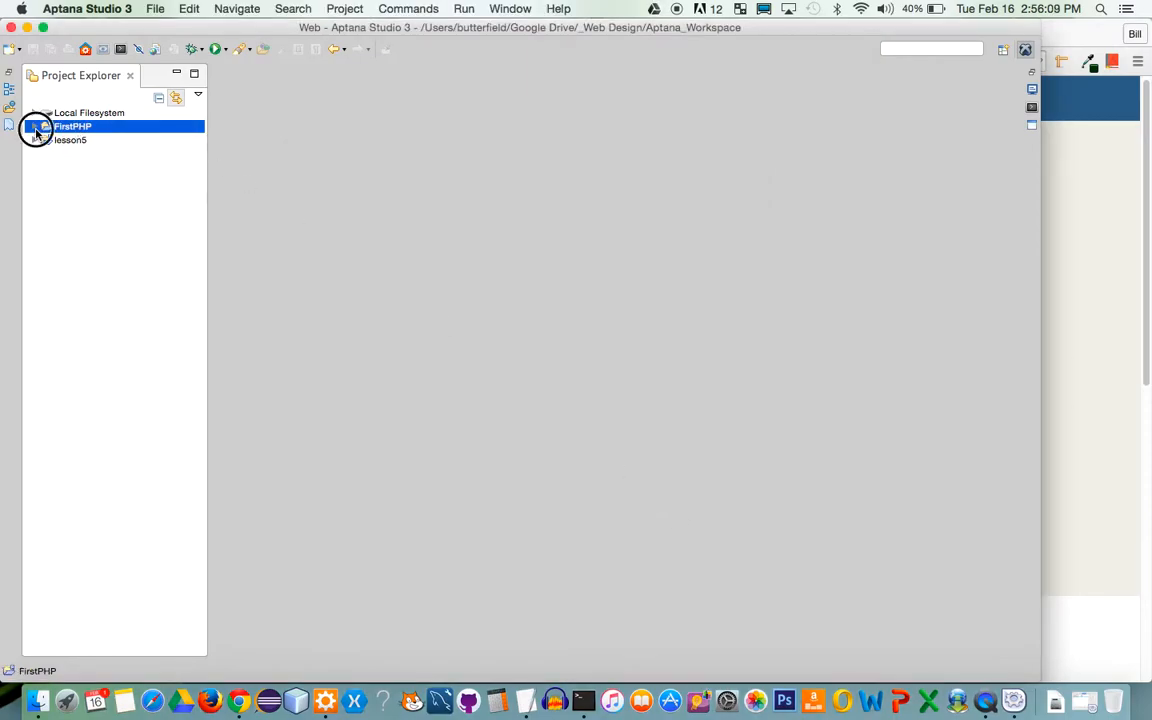
{"action": "left_click", "coordinate": [57, 126]}
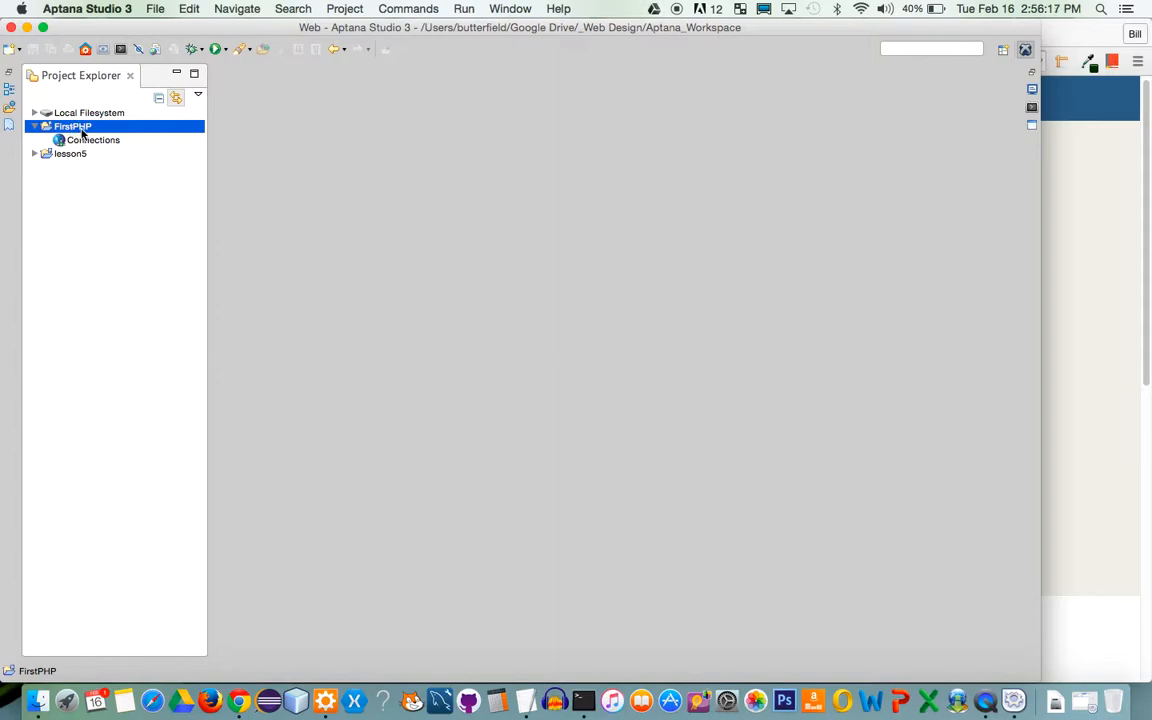
{"action": "right_click", "coordinate": [78, 133]}
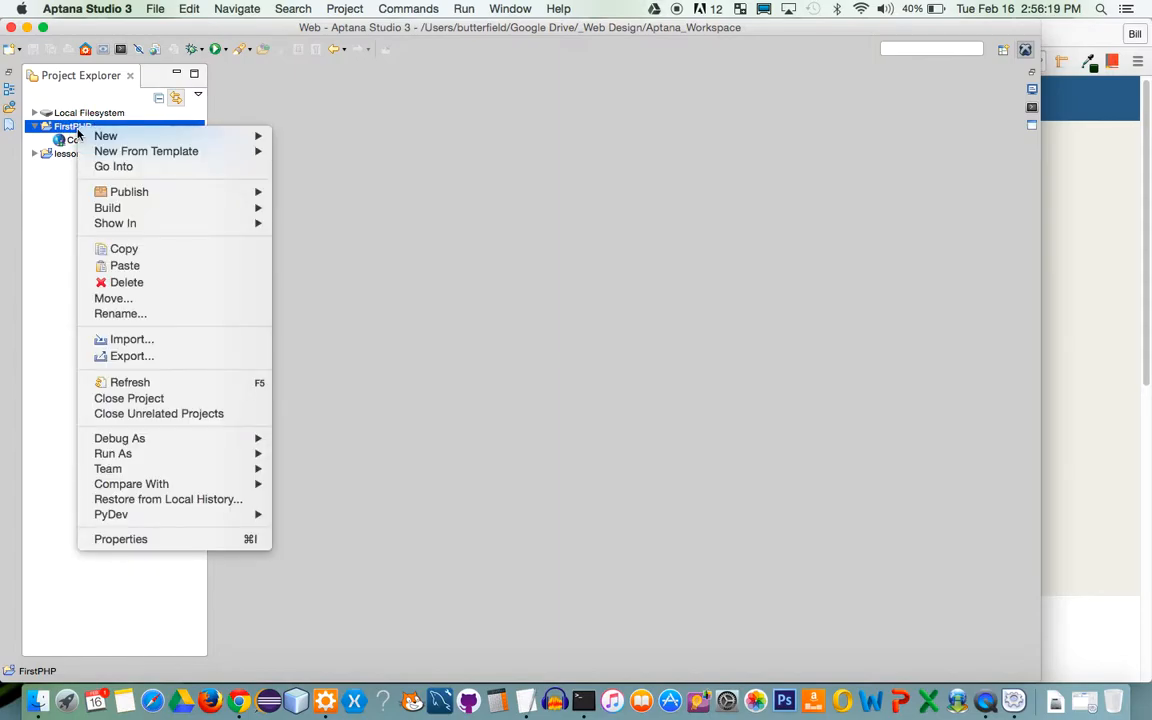
{"action": "left_click", "coordinate": [170, 540]}
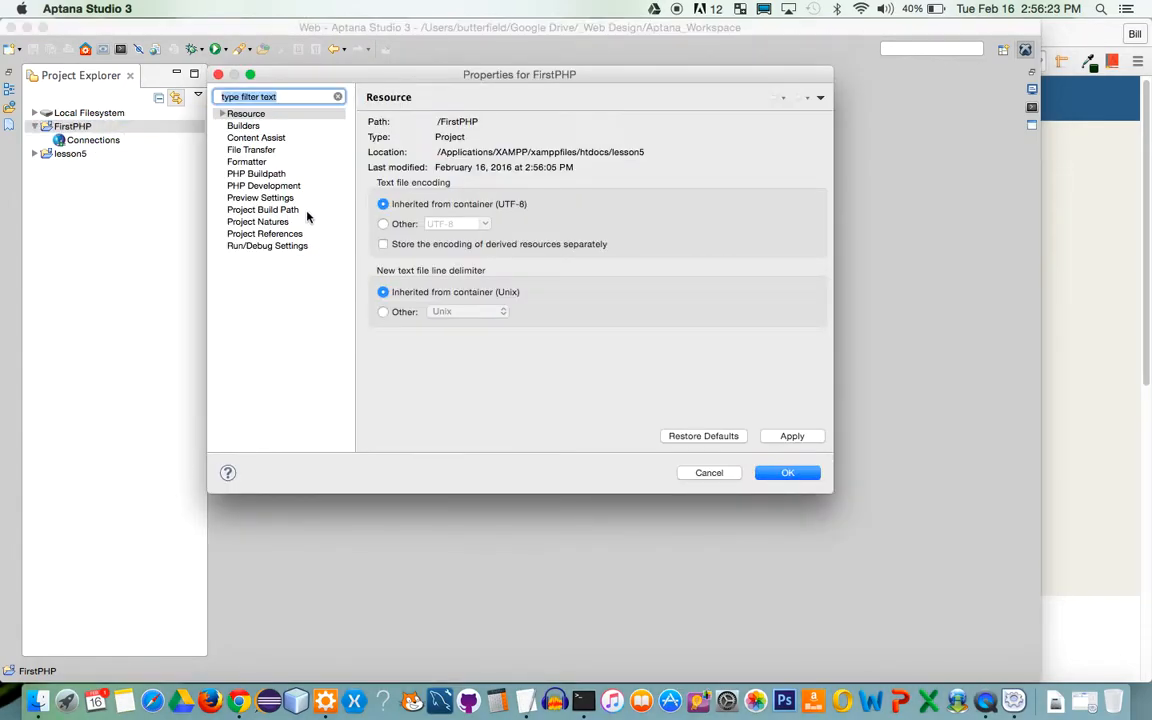
{"action": "left_click", "coordinate": [266, 199]}
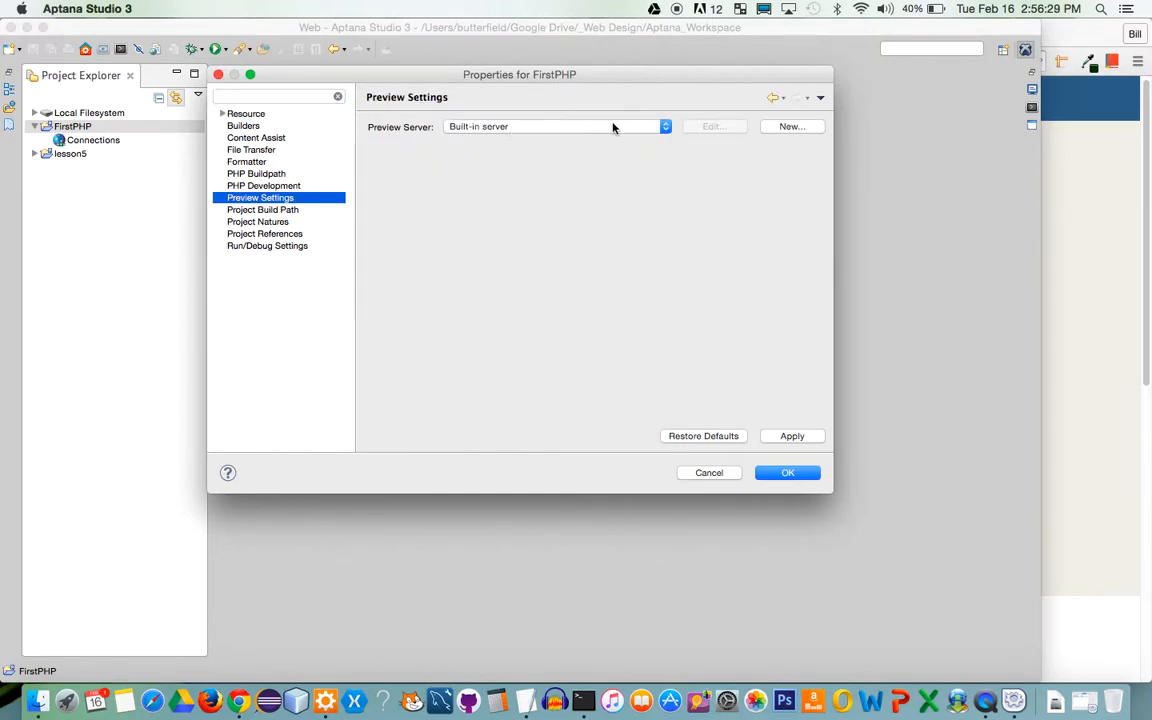
{"action": "left_click", "coordinate": [789, 129]}
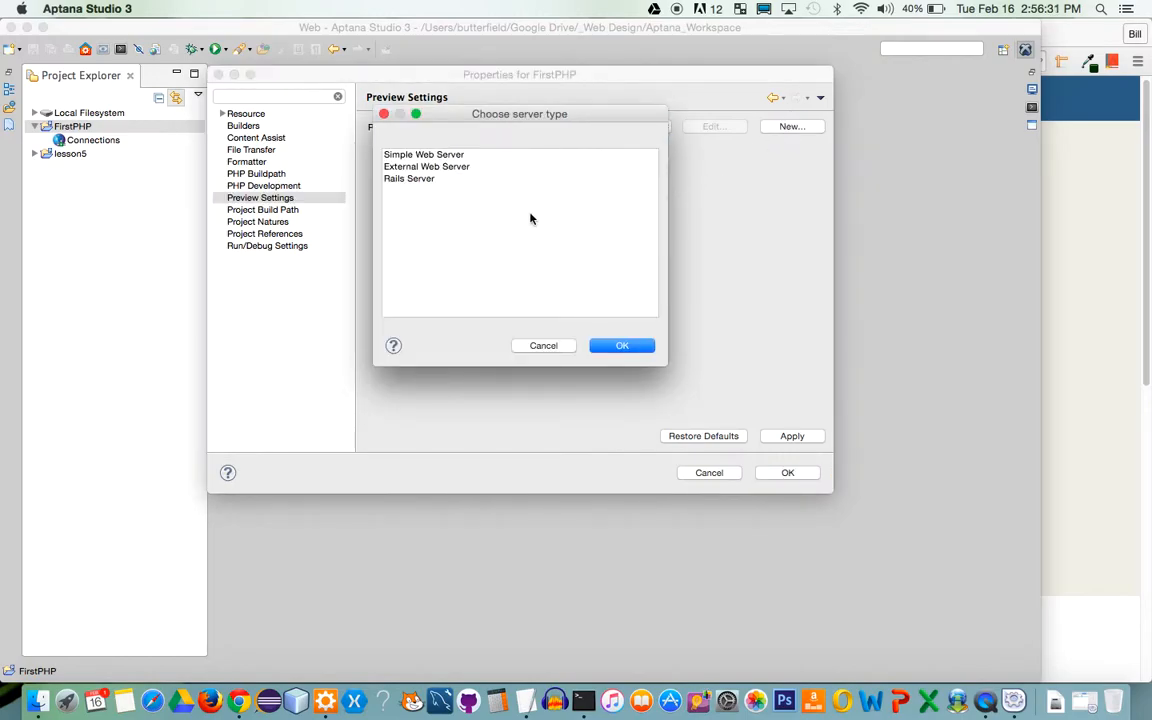
{"action": "left_click", "coordinate": [428, 156]}
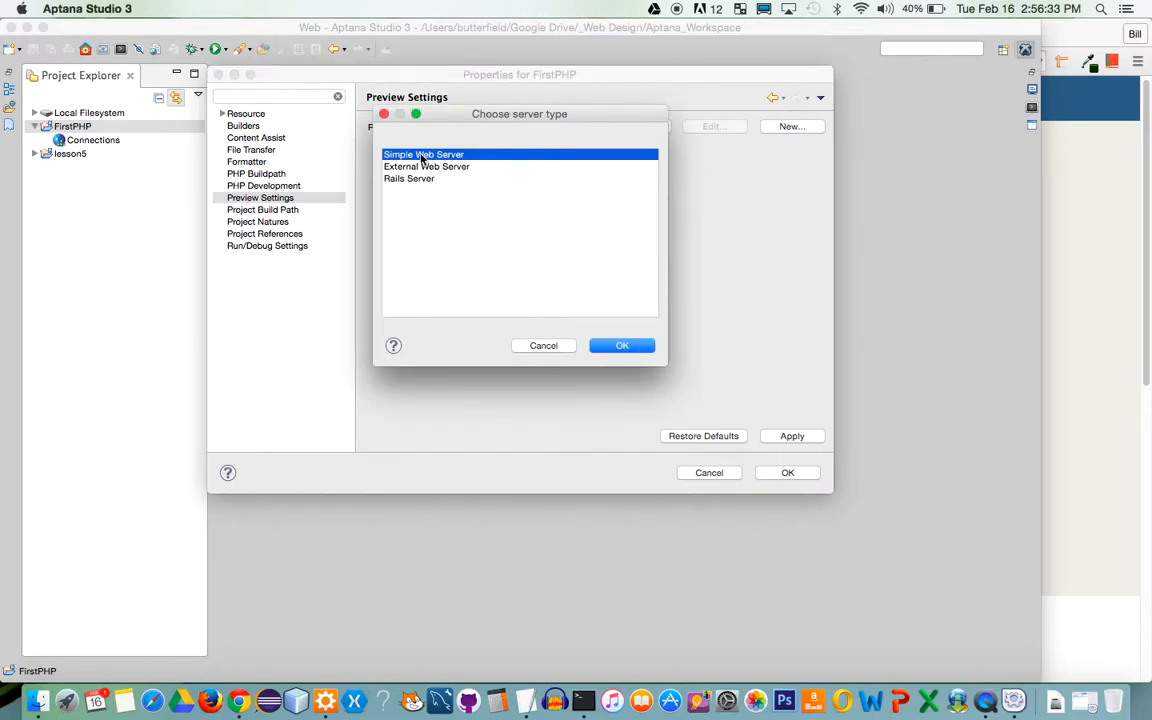
{"action": "left_click", "coordinate": [620, 345]}
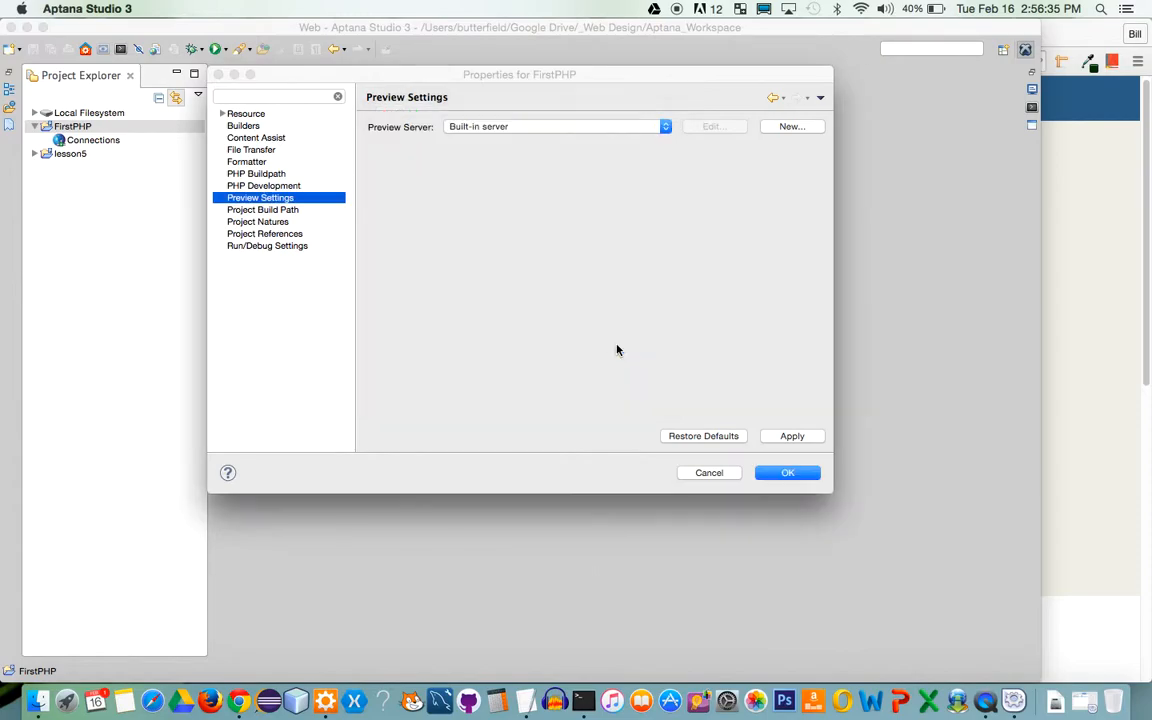
{"action": "type", "text": "APa"}
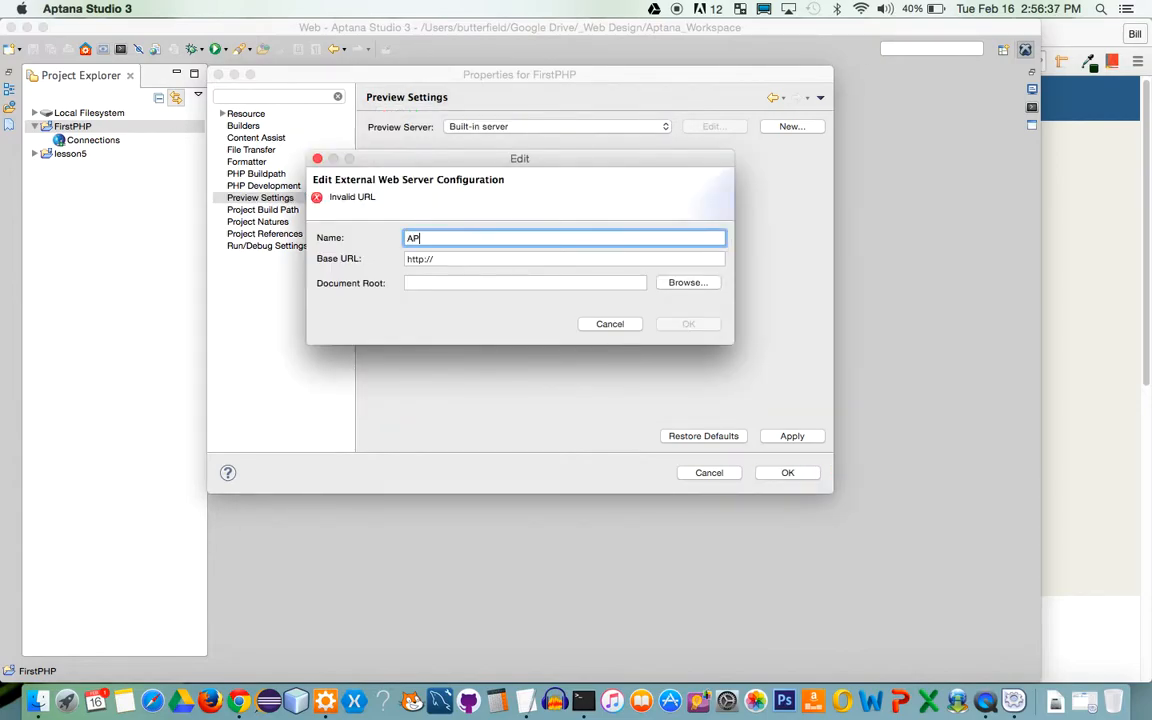
{"action": "key", "text": "BackSpace"}
{"action": "type", "text": "pache Web Server"}
{"action": "left_click", "coordinate": [512, 258]}
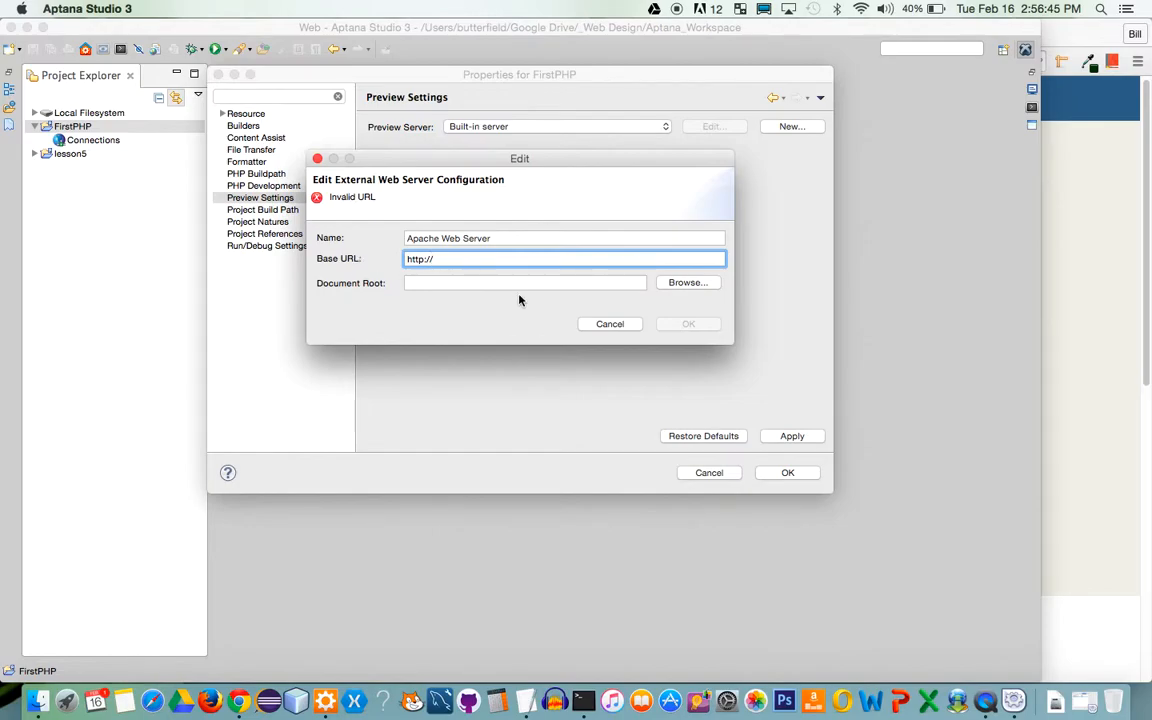
{"action": "type", "text": "localhost/"}
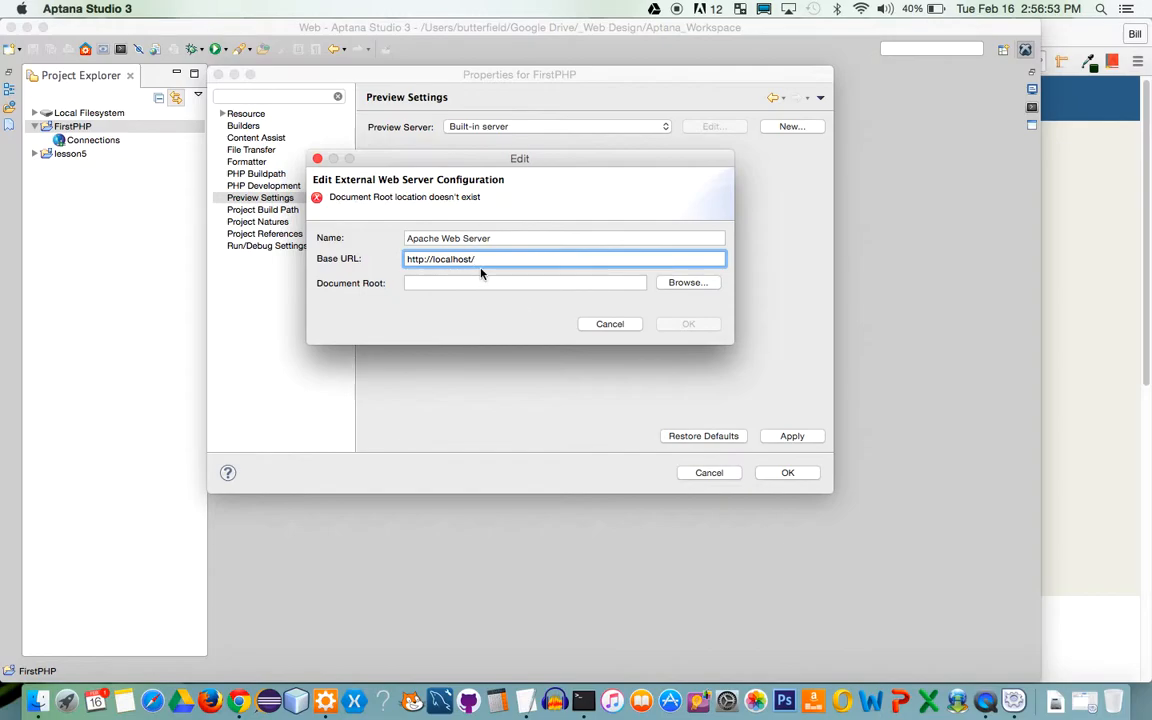
{"action": "left_click", "coordinate": [488, 285]}
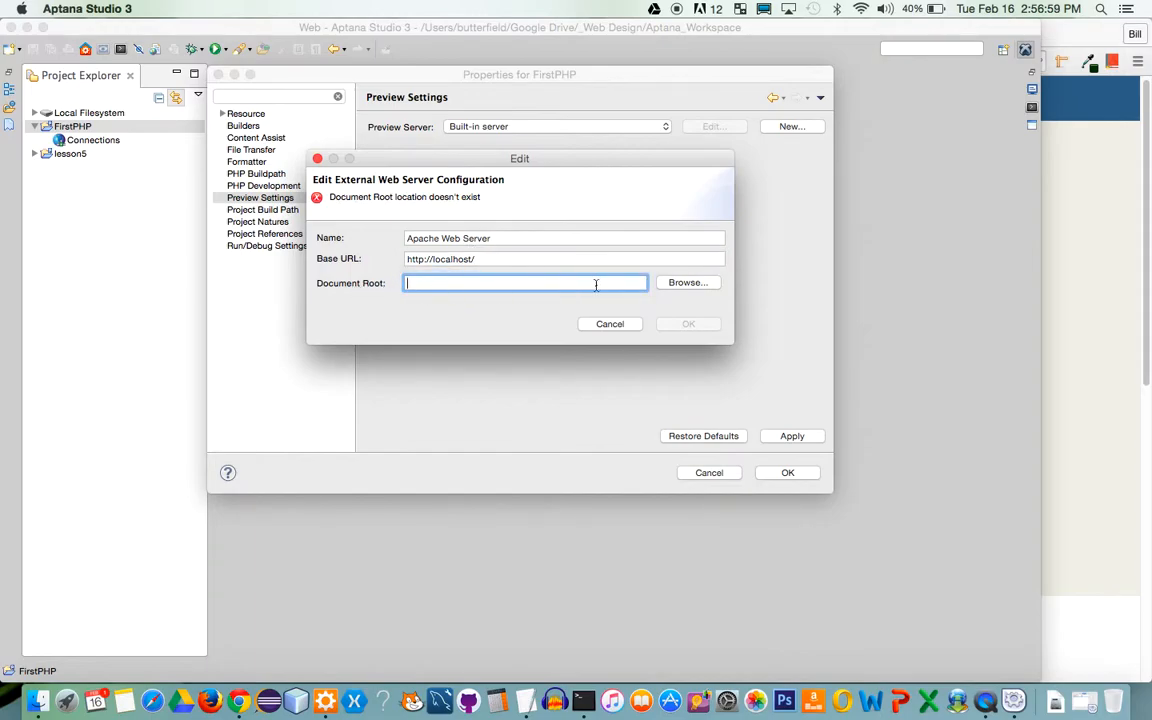
Set the server's document root to /Applications/XAMPP/xamppfiles/htdocs/lesson5
{"action": "left_click", "coordinate": [684, 284]}
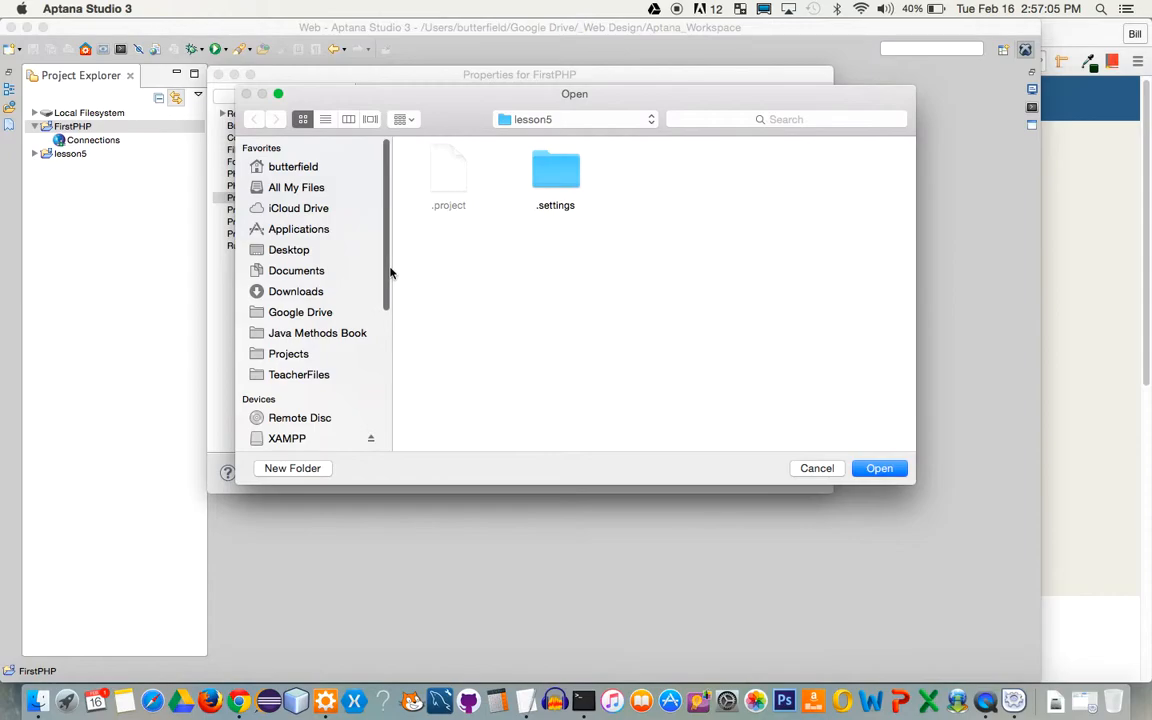
{"action": "left_click", "coordinate": [318, 231]}
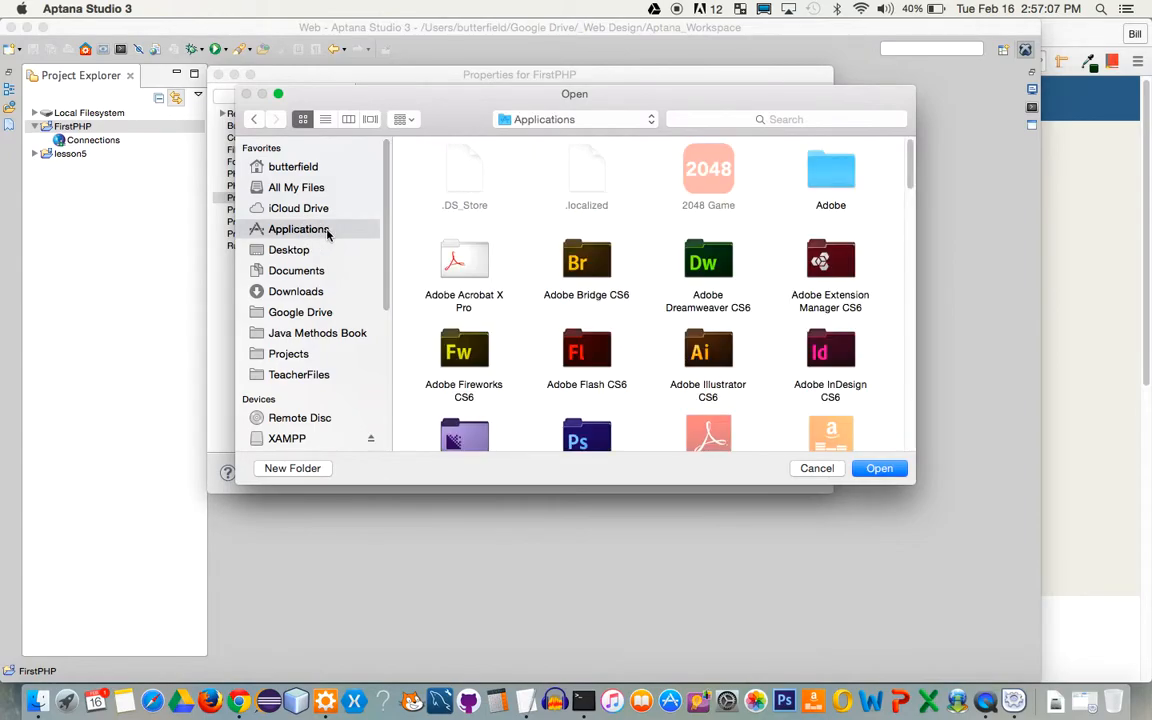
{"action": "left_click_drag", "start_coordinate": [911, 158], "coordinate": [908, 430]}
{"action": "left_click", "coordinate": [838, 315]}
{"action": "double_click", "coordinate": [838, 315]}
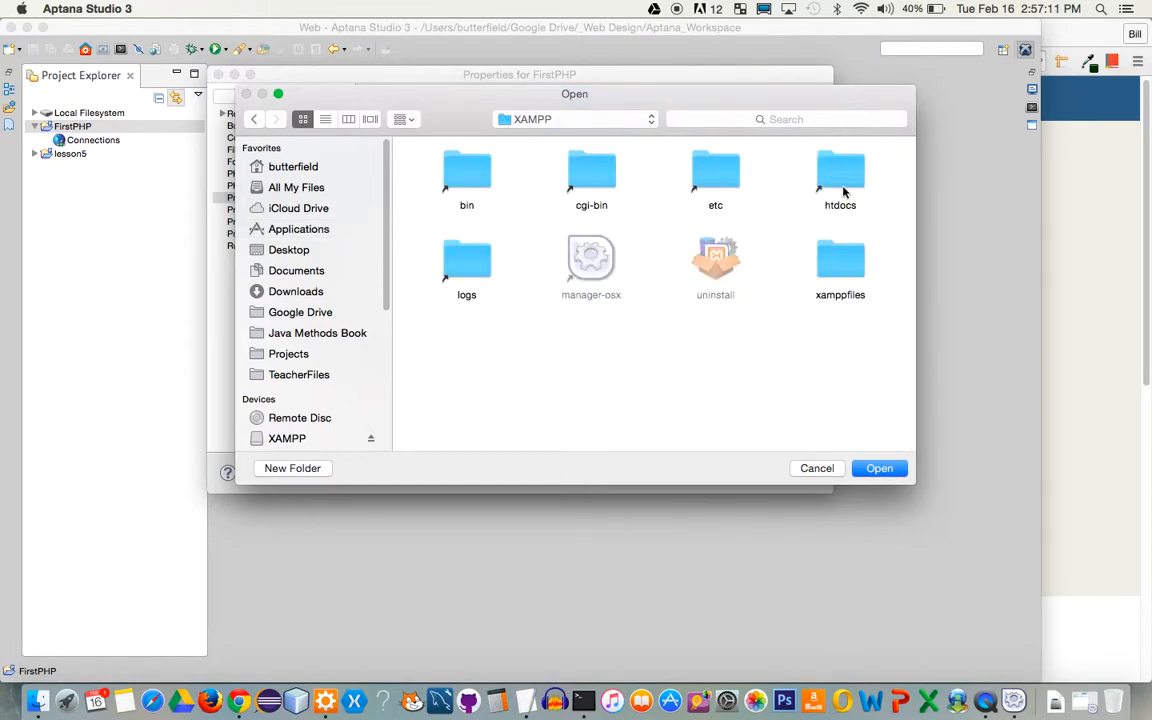
{"action": "double_click", "coordinate": [840, 168]}
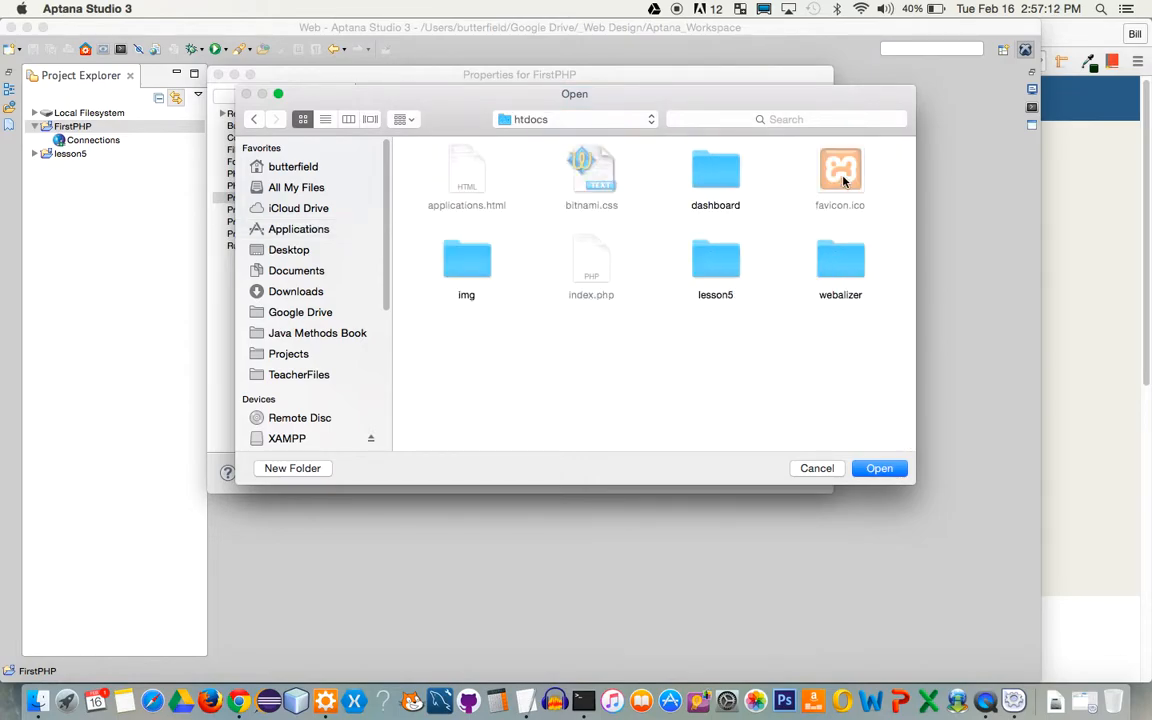
{"action": "double_click", "coordinate": [718, 258]}
{"action": "left_click", "coordinate": [887, 472]}
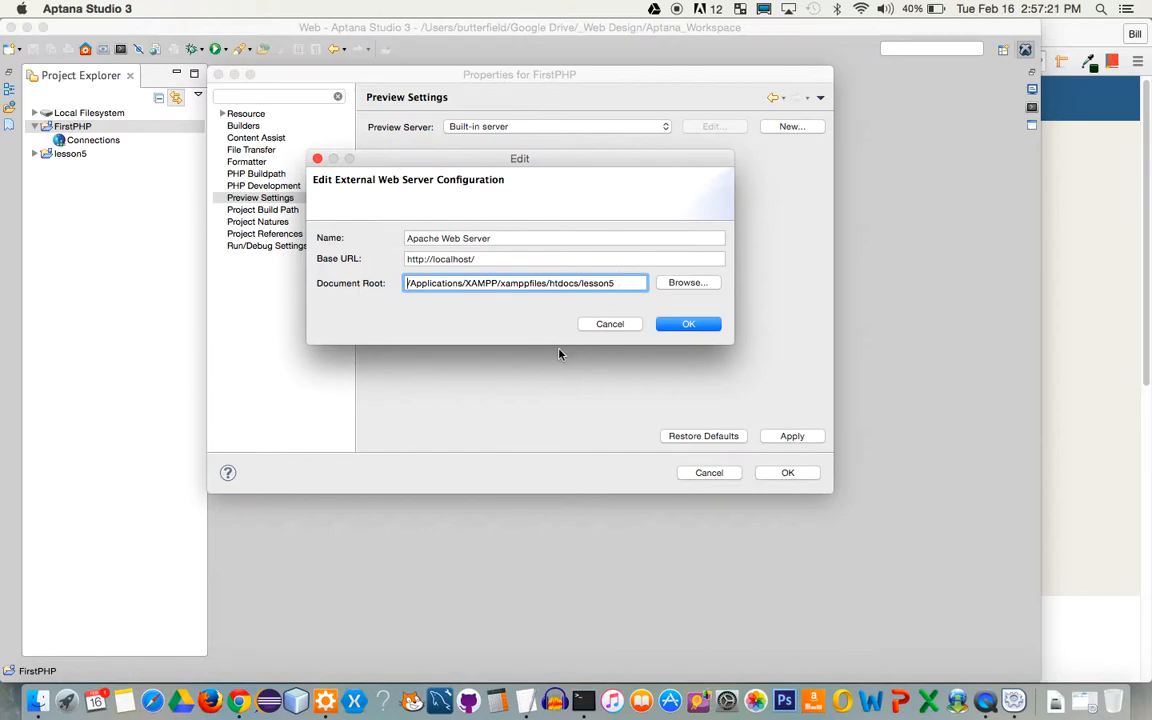
Save the Apache Web Server configuration, apply it to FirstPHP, and close Properties
{"action": "left_click", "coordinate": [612, 283]}
{"action": "left_click", "coordinate": [675, 323]}
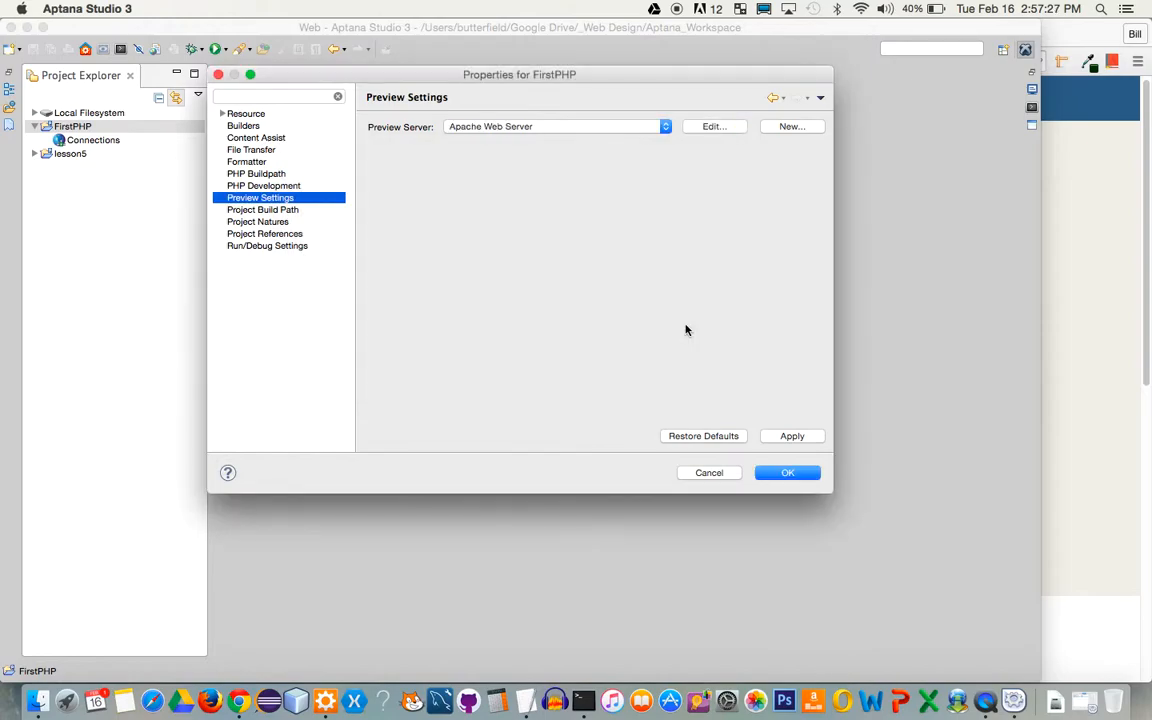
{"action": "left_click", "coordinate": [790, 436]}
{"action": "left_click", "coordinate": [788, 473]}
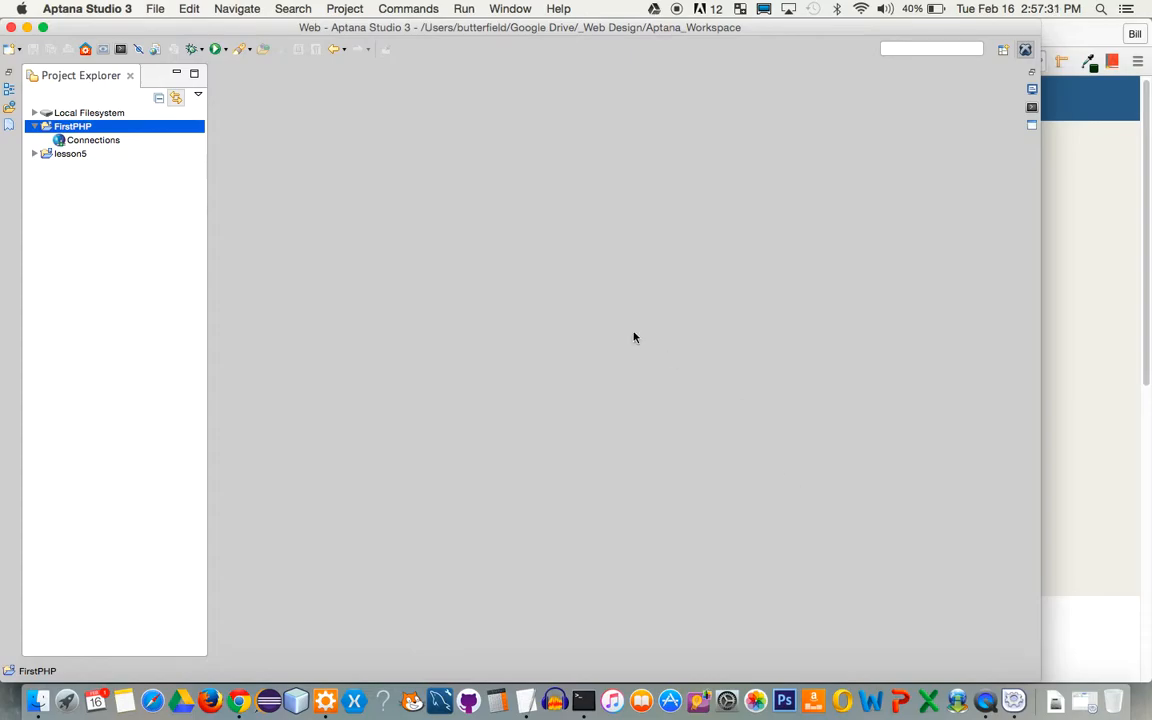
Create a new empty file test.php in the FirstPHP project
{"action": "left_click", "coordinate": [19, 50]}
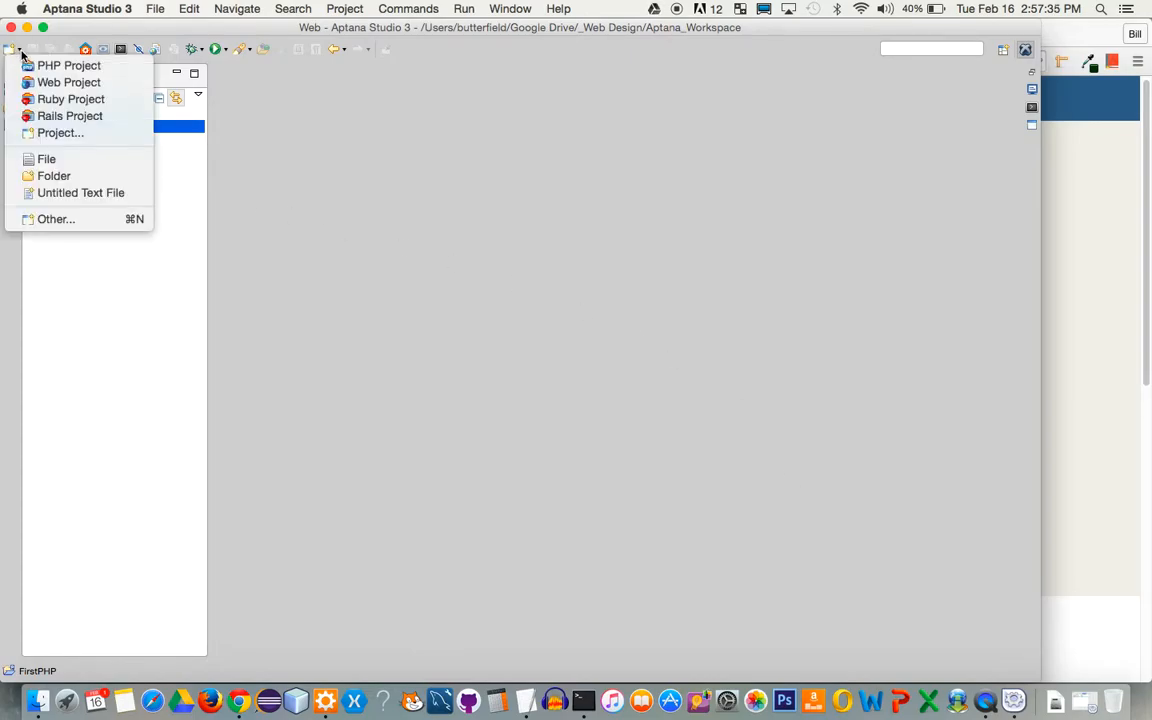
{"action": "left_click", "coordinate": [45, 159]}
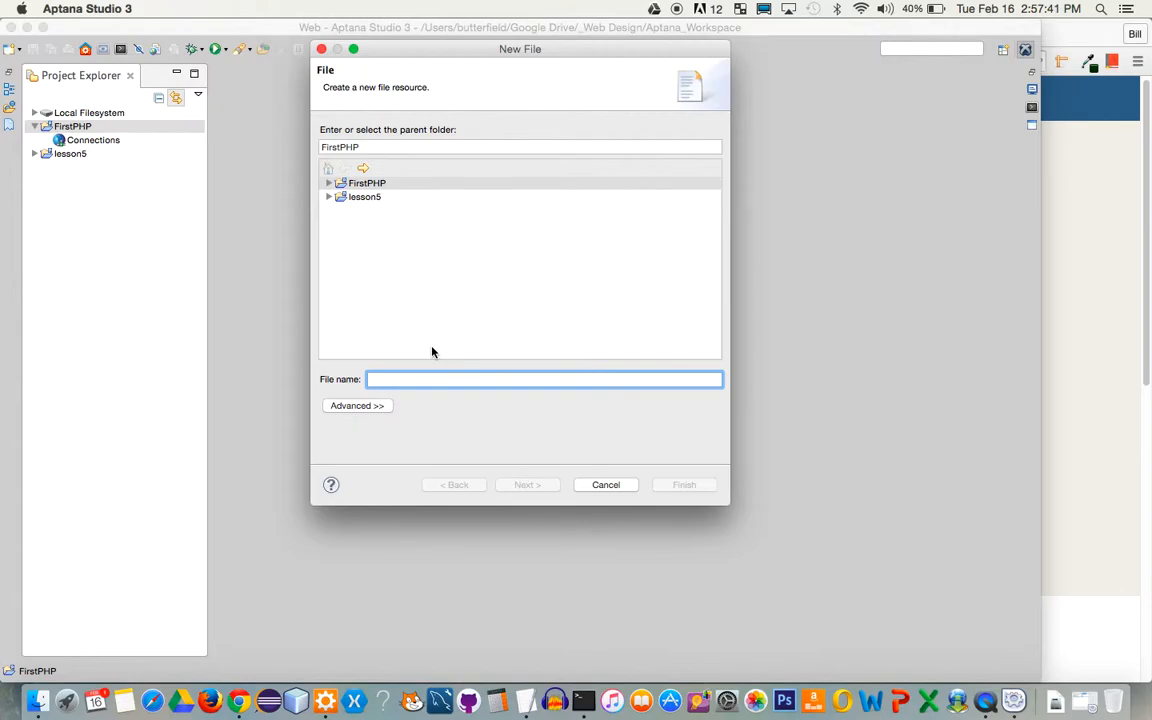
{"action": "type", "text": "te"}
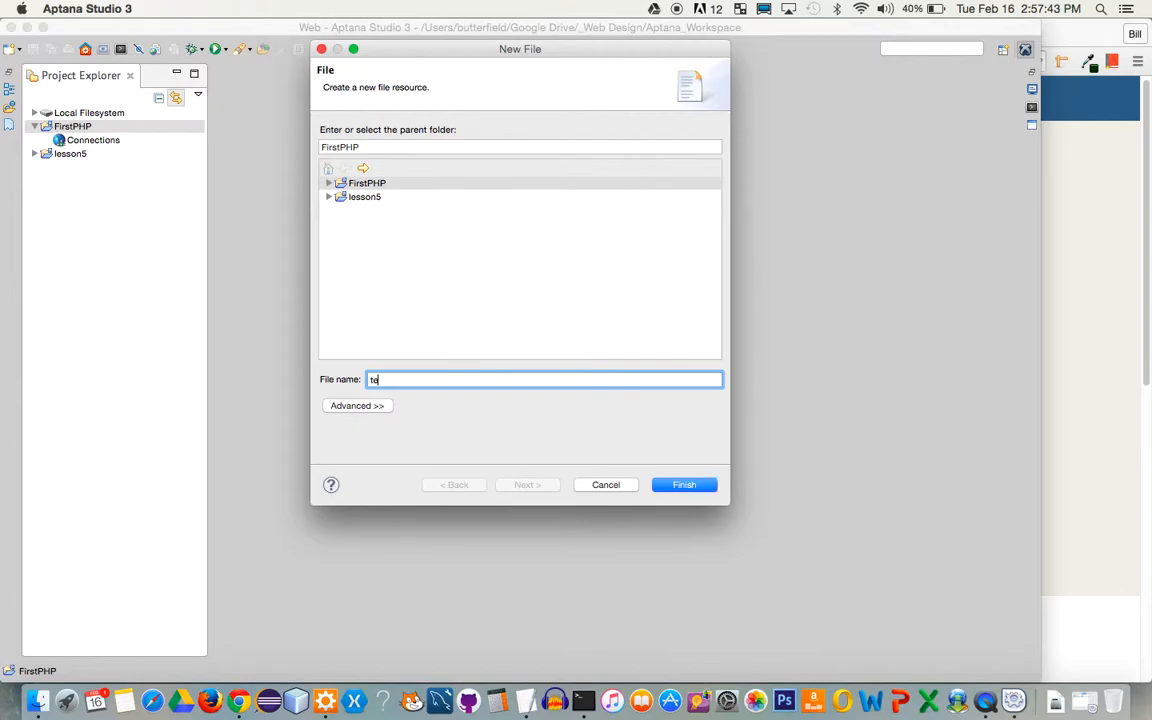
{"action": "type", "text": "st.php"}
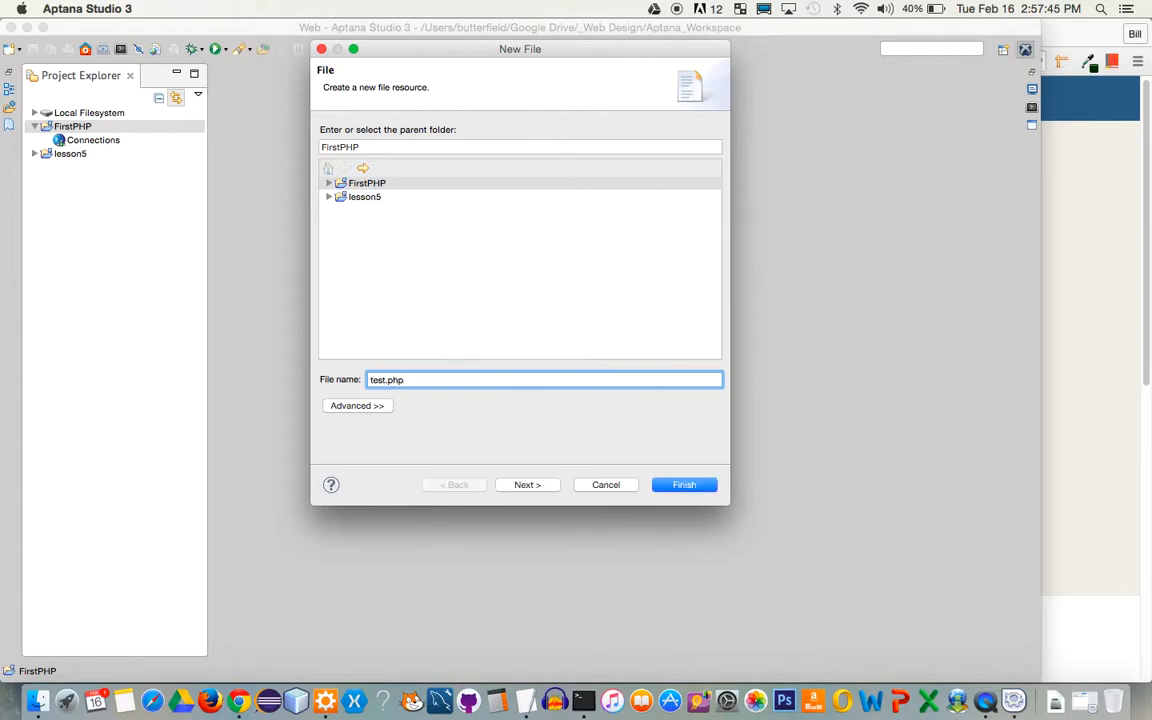
{"action": "left_click", "coordinate": [669, 489]}
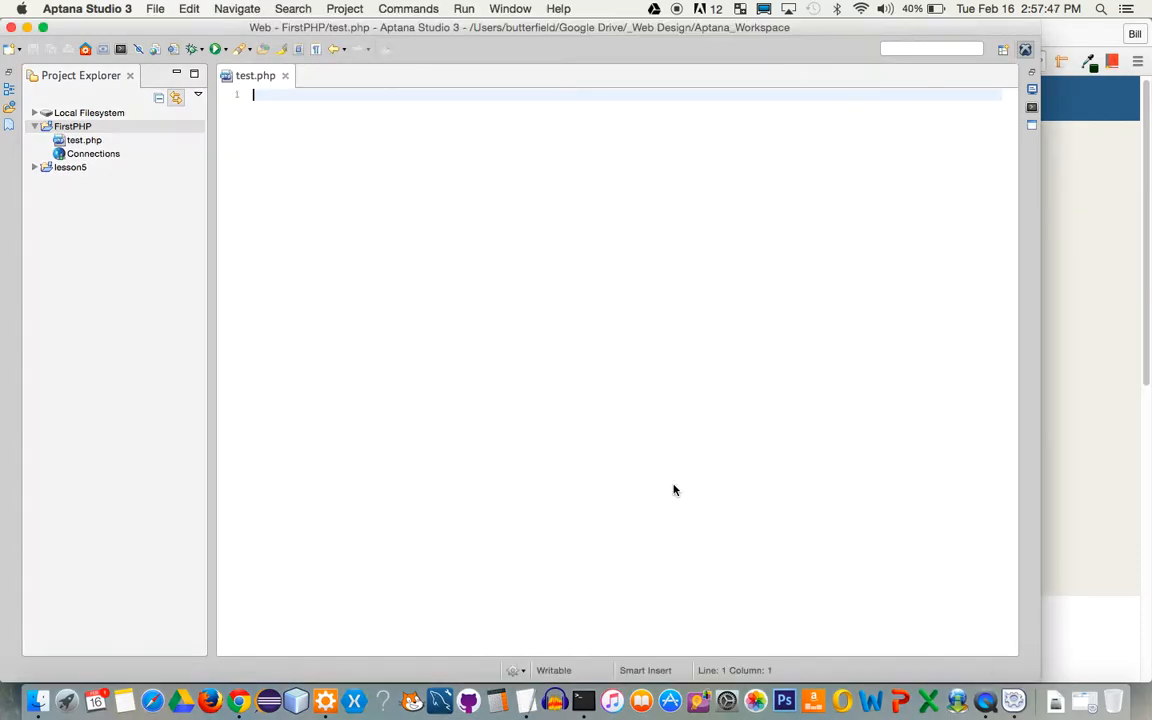
Open W3Schools in a new Chrome tab and go to the PHP 5 Tutorial
{"action": "left_click", "coordinate": [245, 702]}
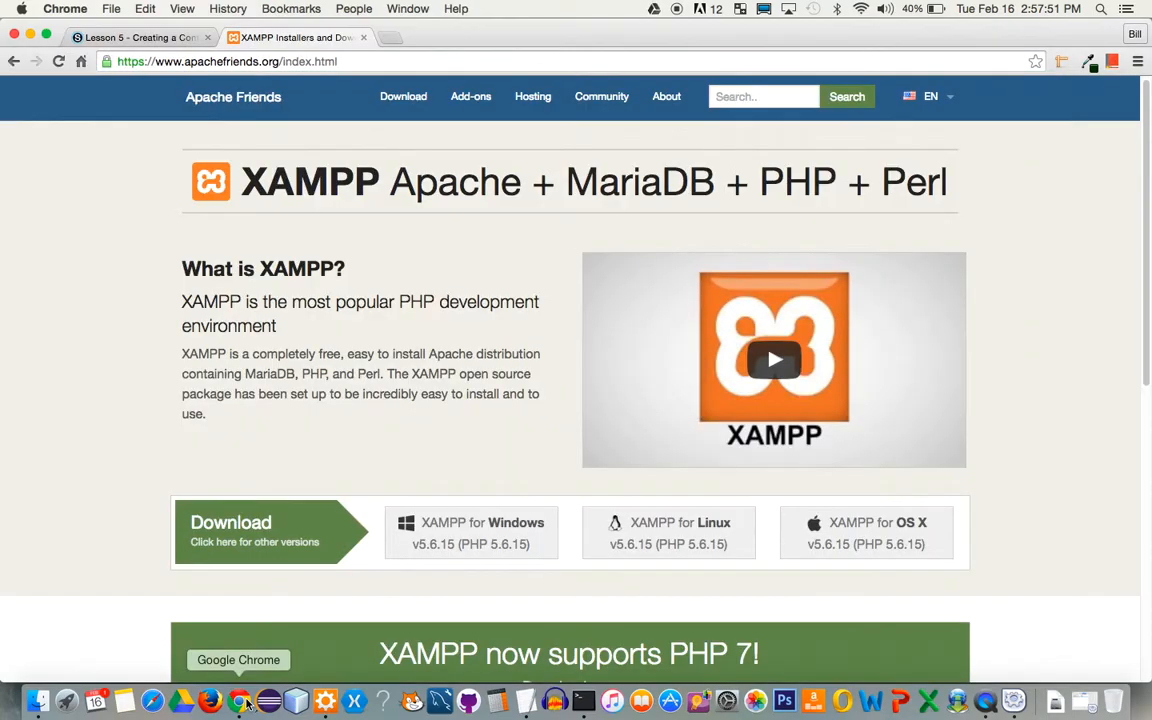
{"action": "left_click", "coordinate": [390, 38]}
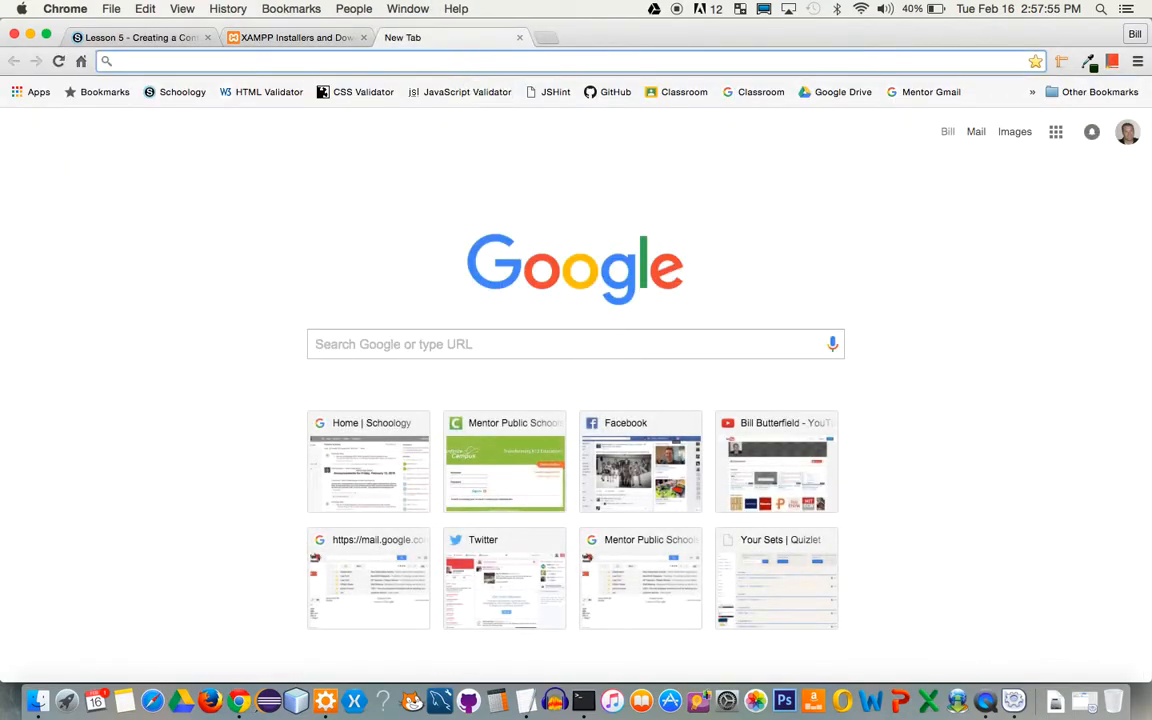
{"action": "type", "text": "w3"}
{"action": "key", "text": "Return"}
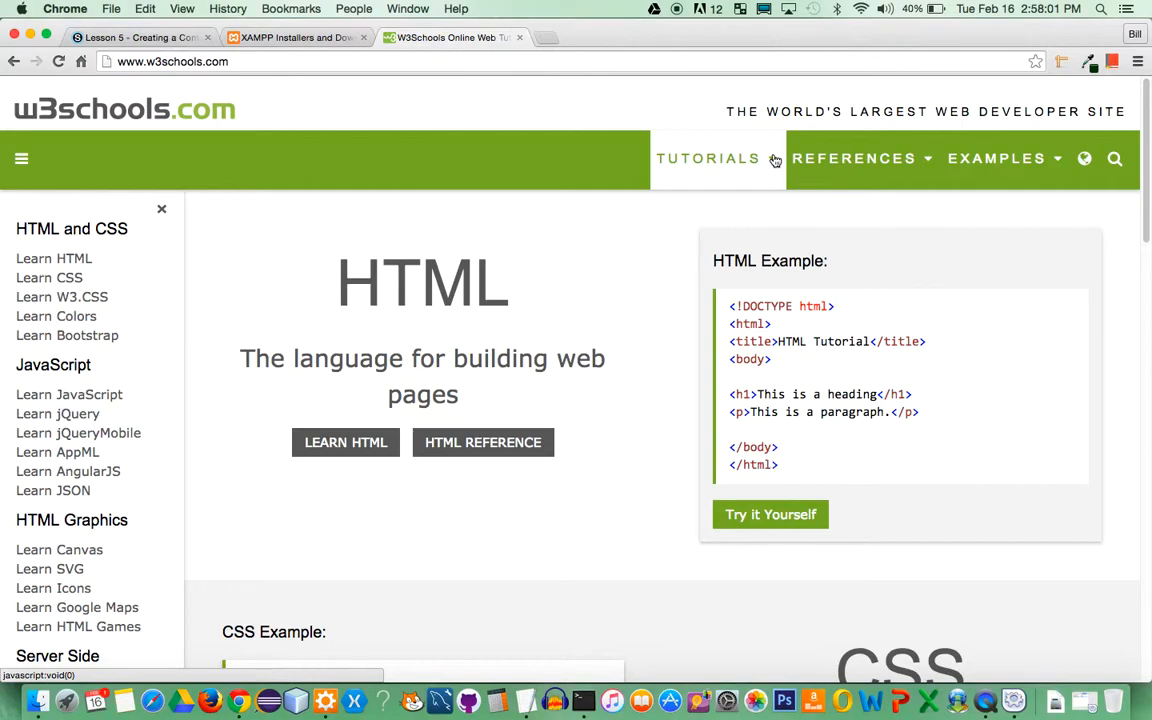
{"action": "scroll", "coordinate": [162, 437], "scroll_direction": "down", "scroll_amount": 10}
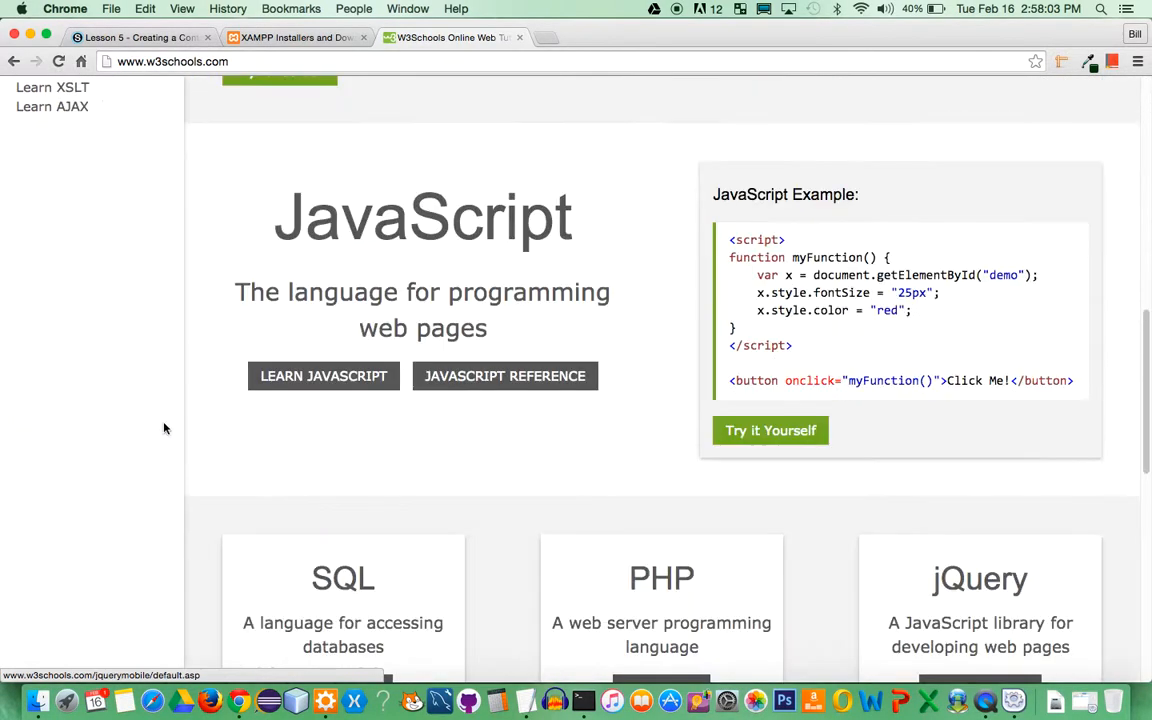
{"action": "scroll", "coordinate": [162, 429], "scroll_direction": "up", "scroll_amount": 4}
{"action": "scroll", "coordinate": [164, 428], "scroll_direction": "up", "scroll_amount": 2}
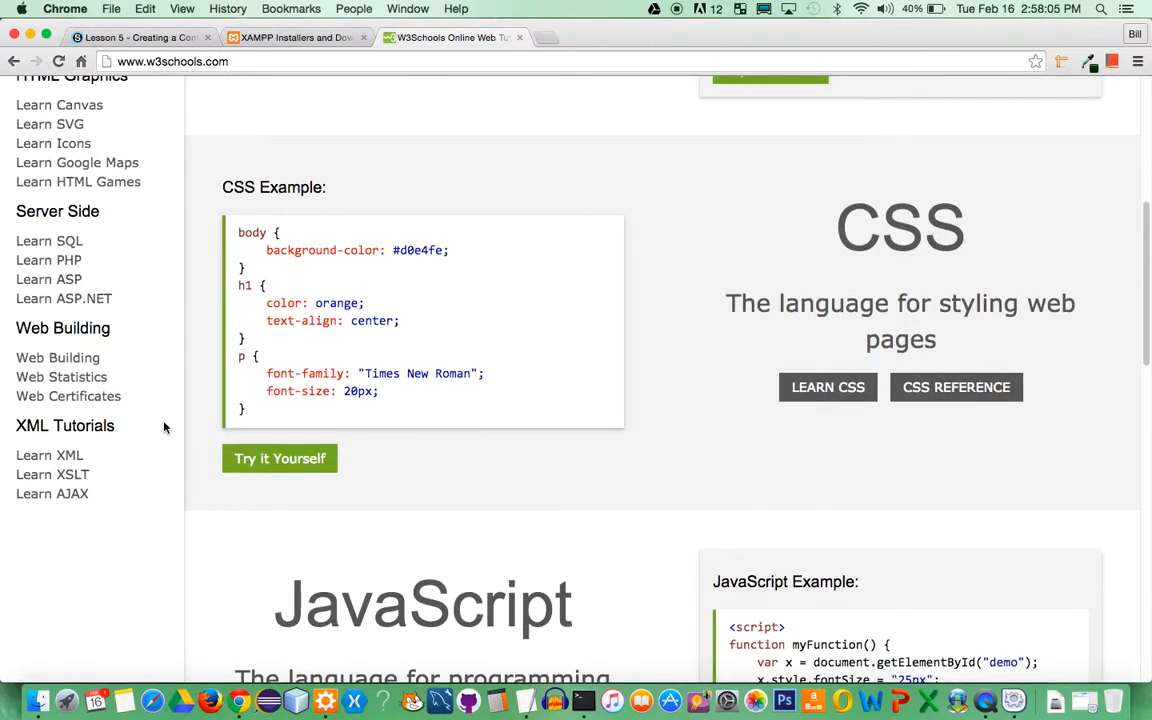
{"action": "left_click", "coordinate": [68, 261]}
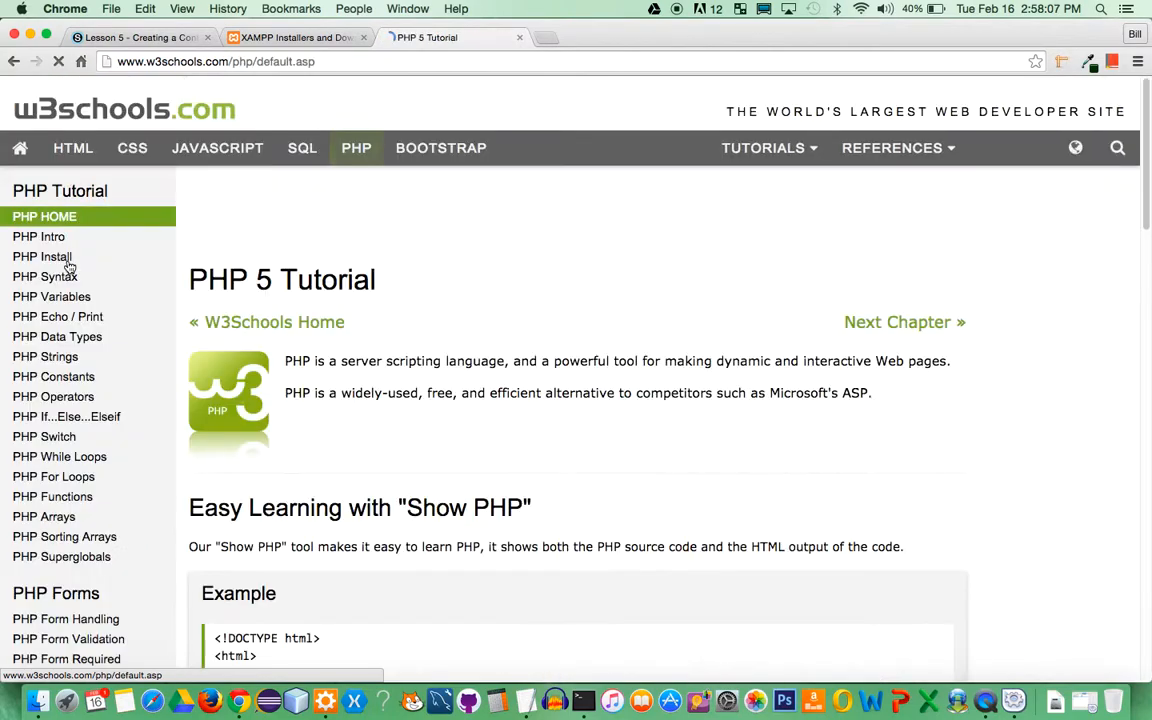
Copy the 'My first PHP script!' example code from the tutorial page
{"action": "scroll", "coordinate": [465, 334], "scroll_direction": "down", "scroll_amount": 5}
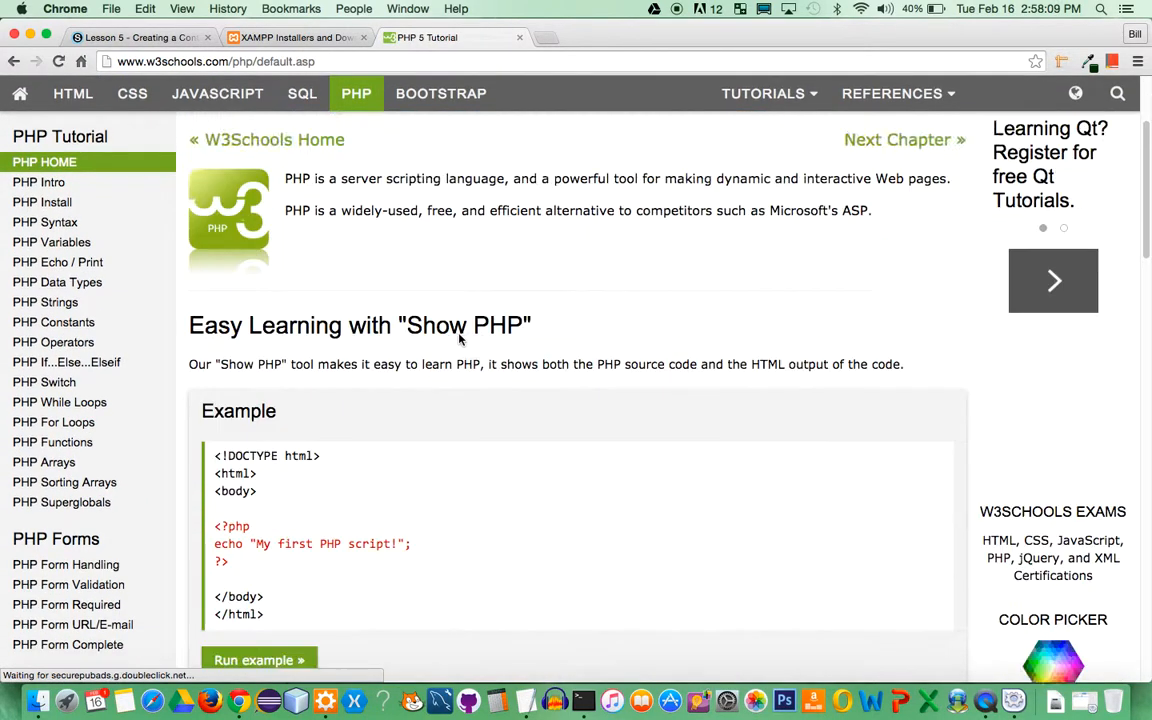
{"action": "left_click_drag", "start_coordinate": [265, 547], "coordinate": [216, 383]}
{"action": "right_click", "coordinate": [218, 362]}
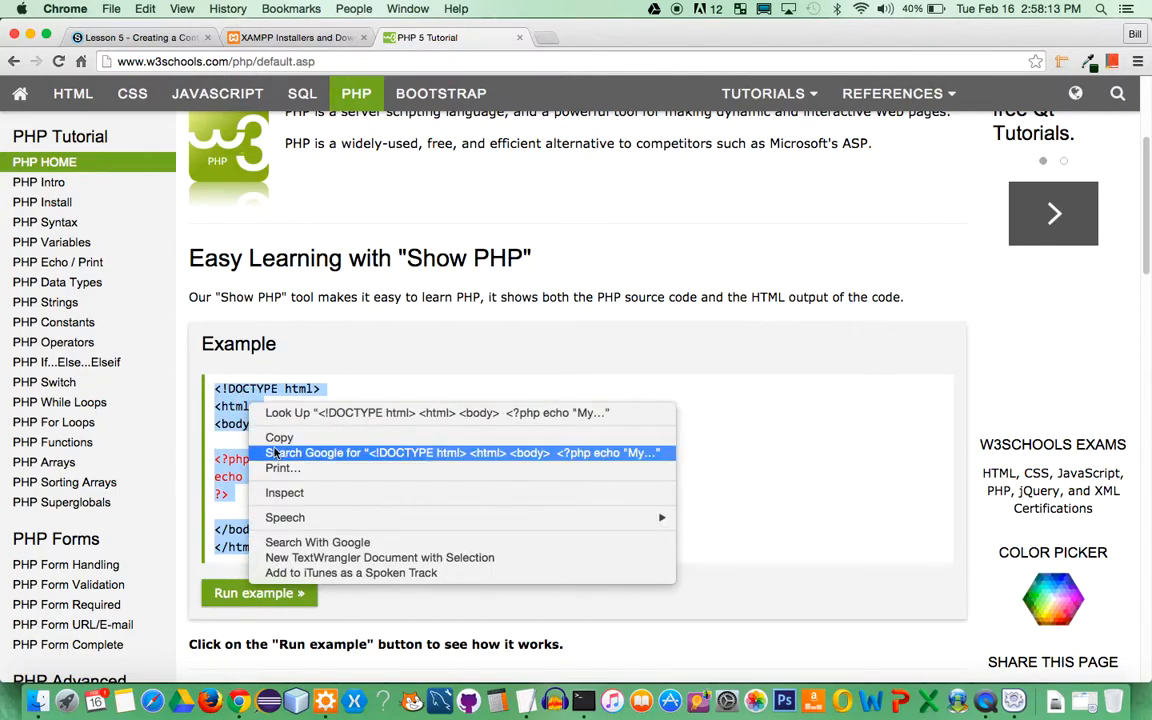
{"action": "left_click", "coordinate": [240, 393]}
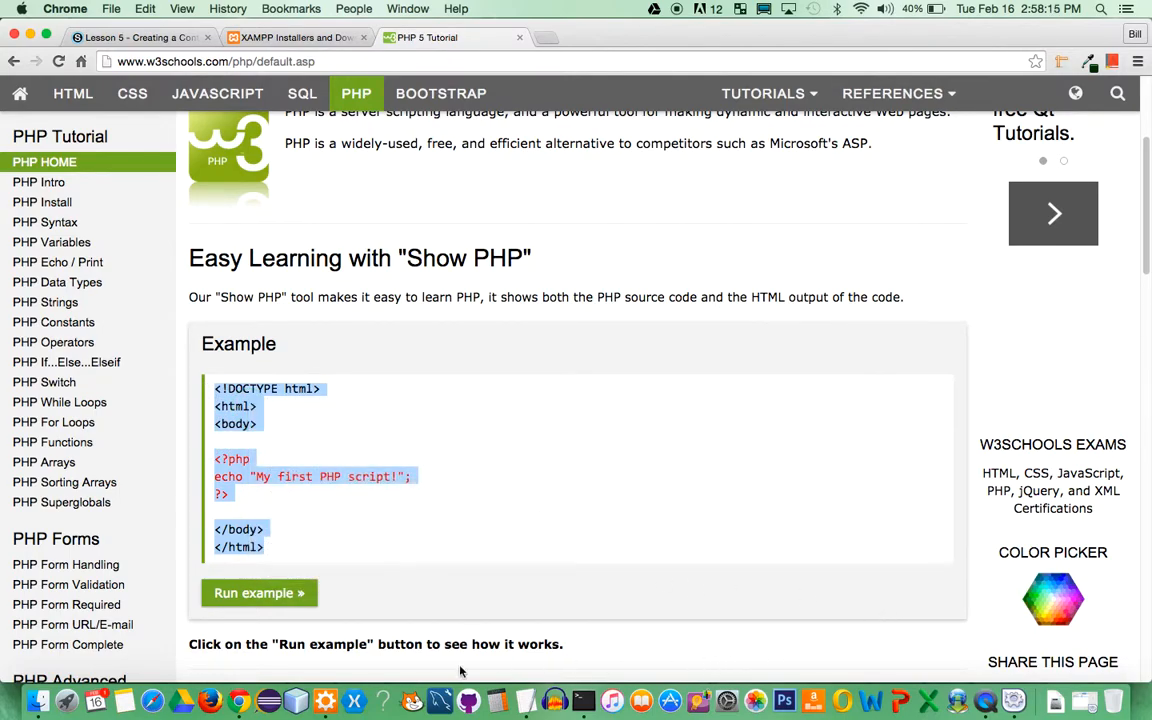
Paste the copied PHP example into test.php and save it
{"action": "left_click", "coordinate": [326, 686]}
{"action": "right_click", "coordinate": [311, 95]}
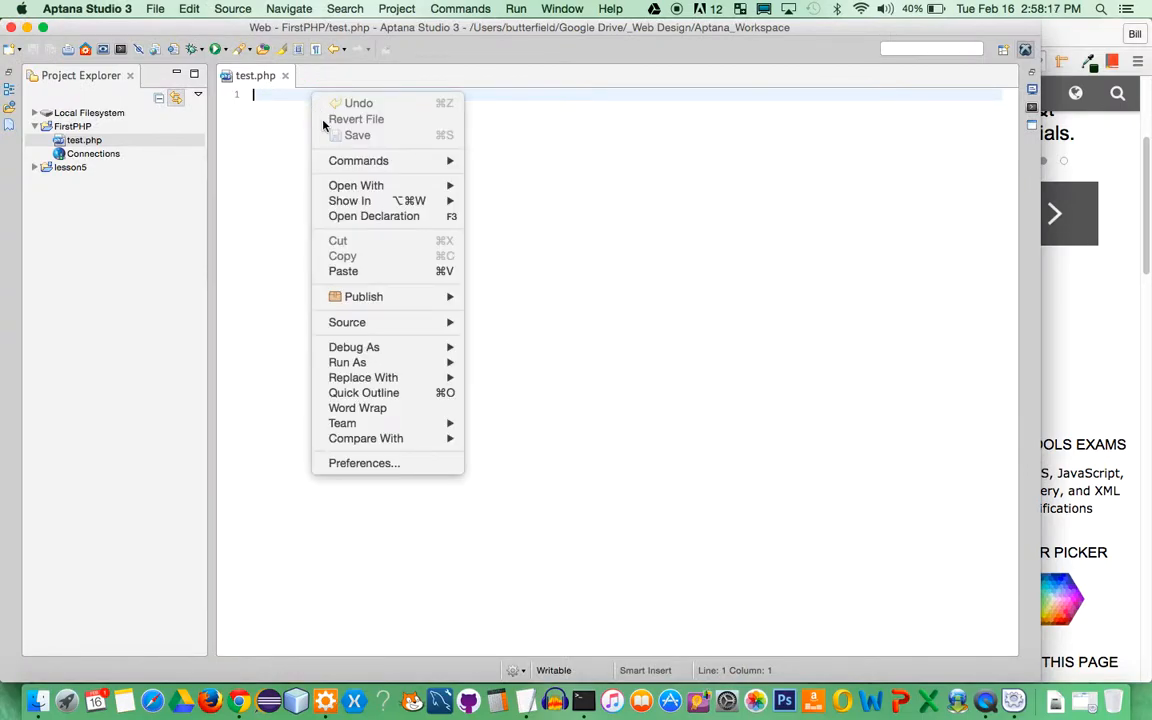
{"action": "left_click", "coordinate": [365, 271]}
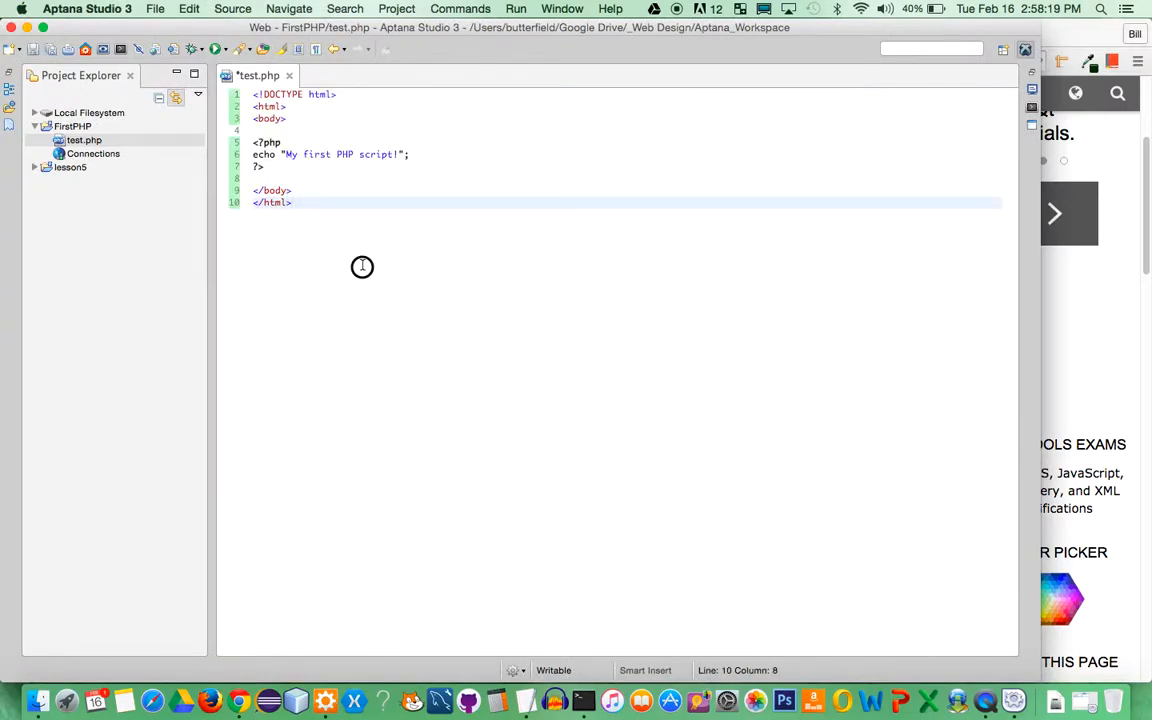
{"action": "left_click", "coordinate": [33, 49]}
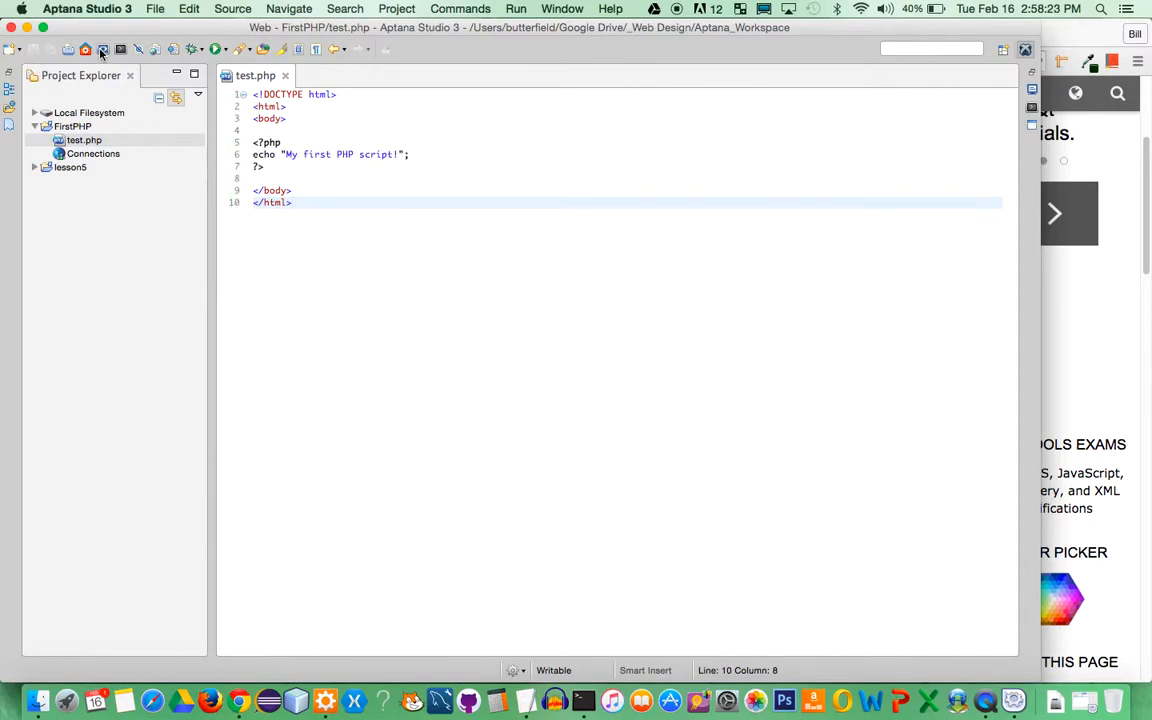
{"action": "left_click", "coordinate": [103, 50]}
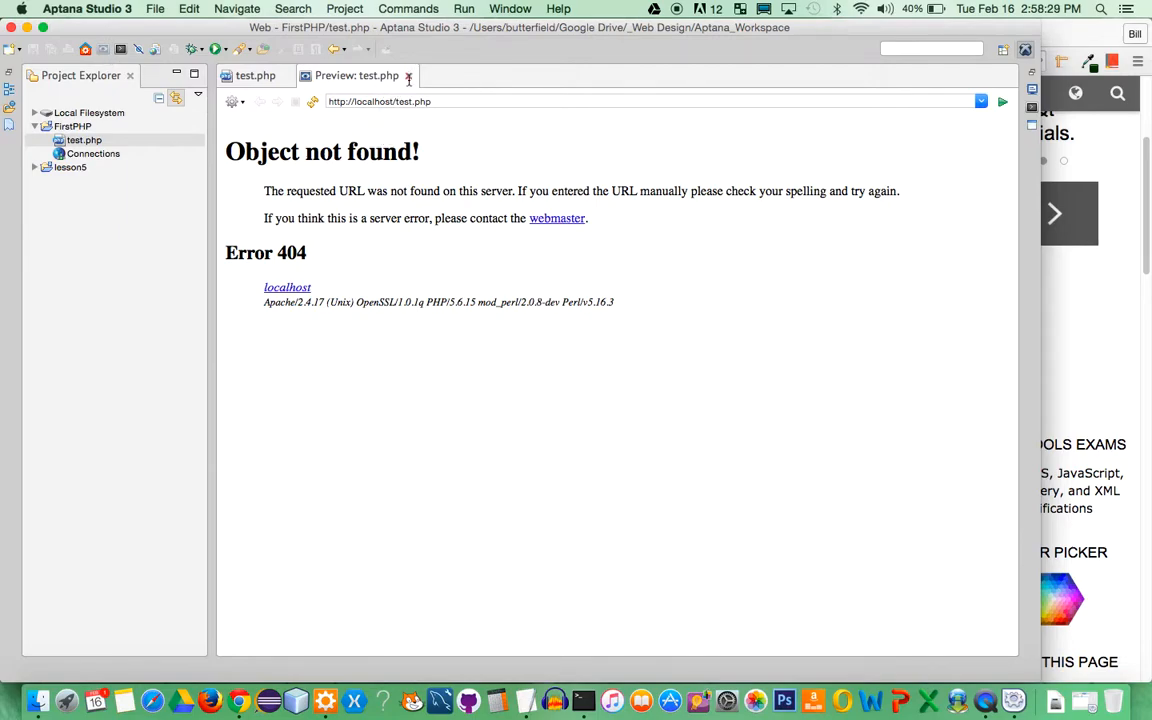
{"action": "left_click", "coordinate": [397, 102]}
{"action": "type", "text": "lesson5/"}
{"action": "key", "text": "Return"}
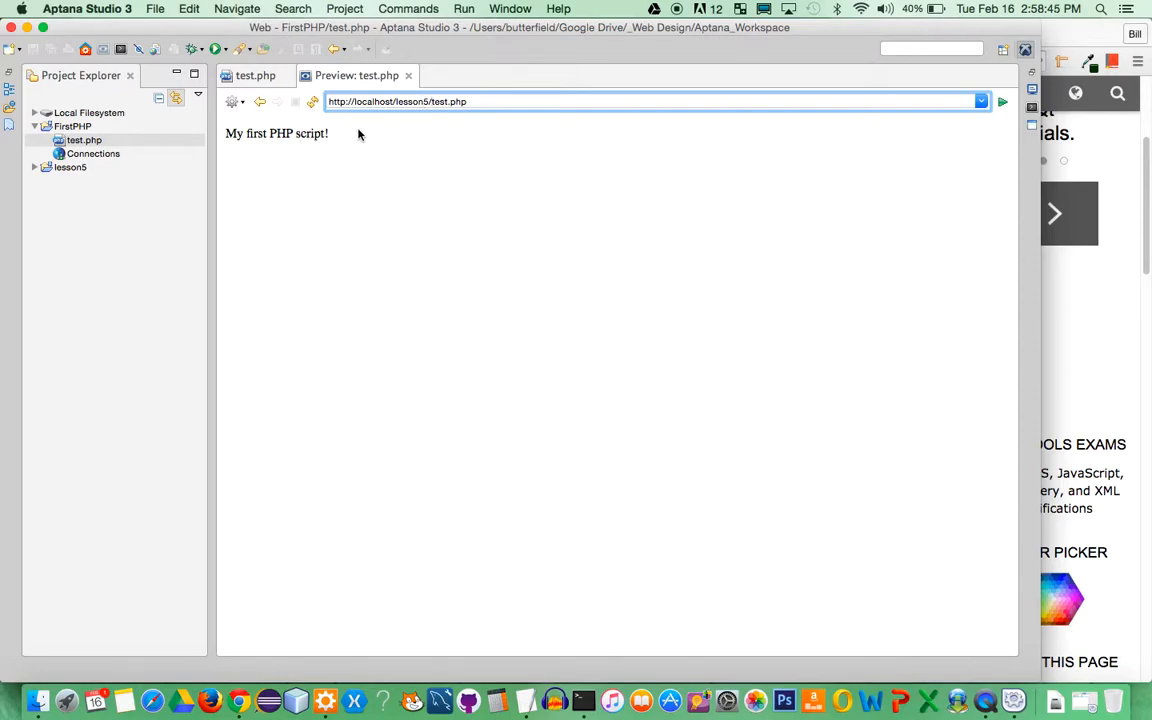
{"action": "left_click", "coordinate": [75, 129]}
Select Apache Web Server as FirstPHP's preview server in its Preview Settings
{"action": "right_click", "coordinate": [75, 129]}
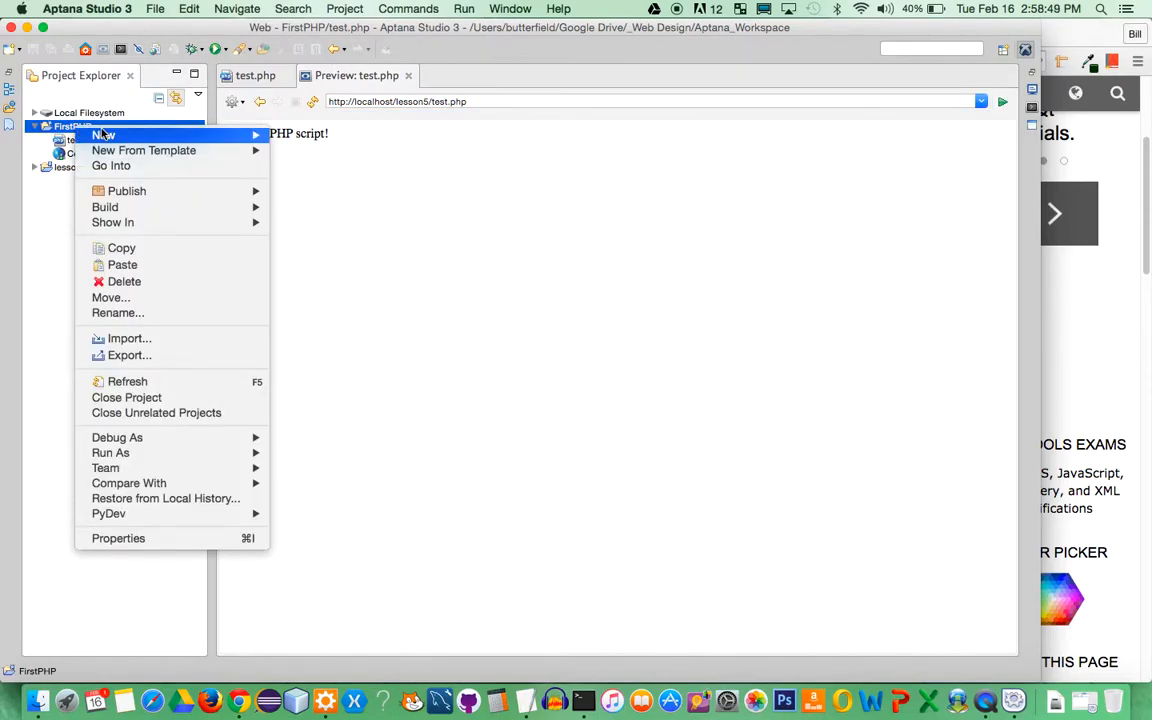
{"action": "left_click", "coordinate": [110, 538]}
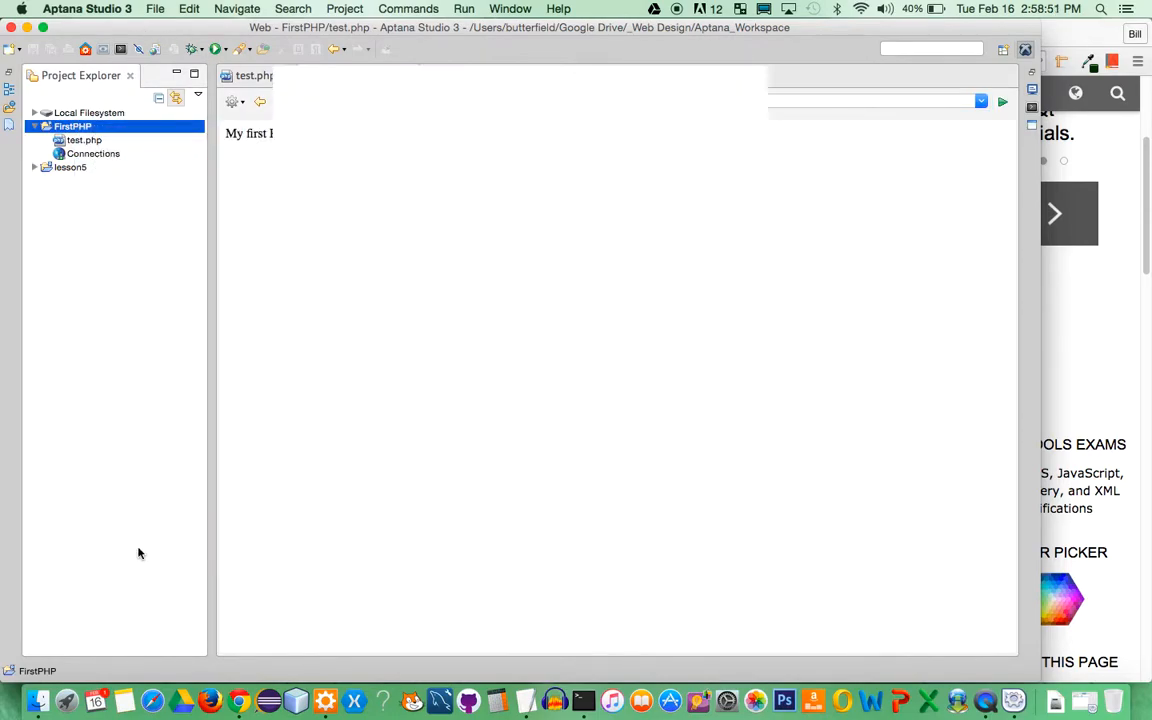
{"action": "left_click", "coordinate": [340, 199]}
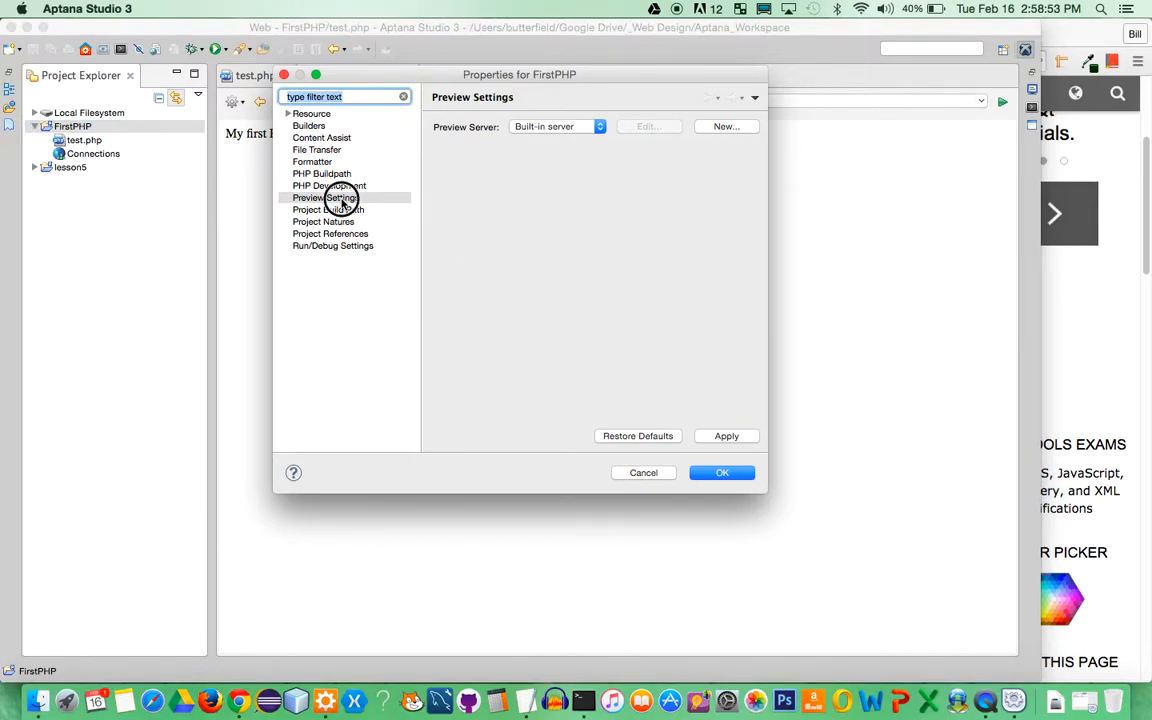
{"action": "left_click", "coordinate": [575, 128]}
{"action": "left_click", "coordinate": [580, 149]}
{"action": "left_click", "coordinate": [650, 127]}
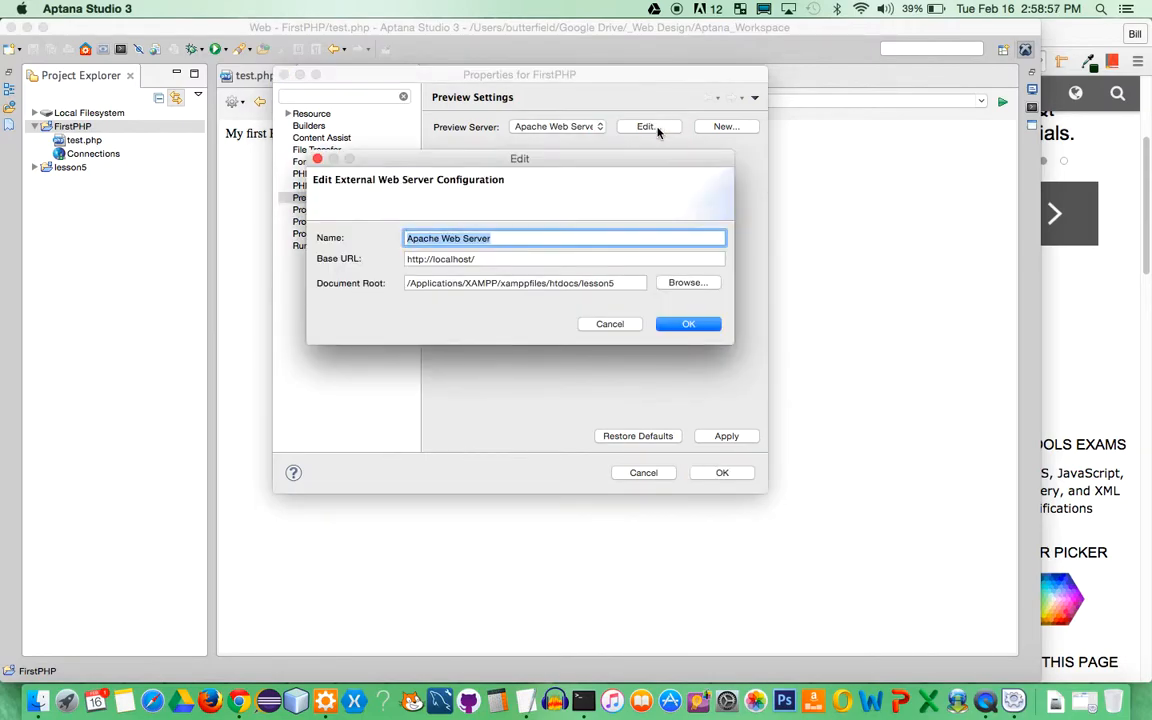
{"action": "left_click", "coordinate": [486, 259]}
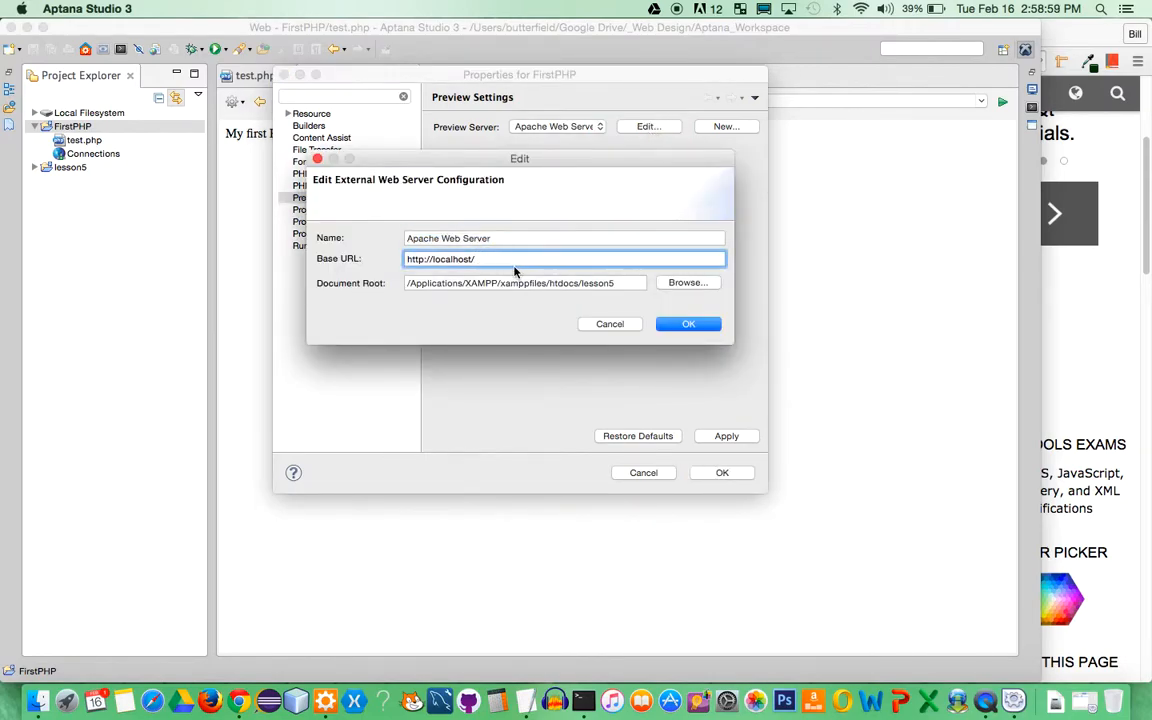
{"action": "type", "text": "lesson"}
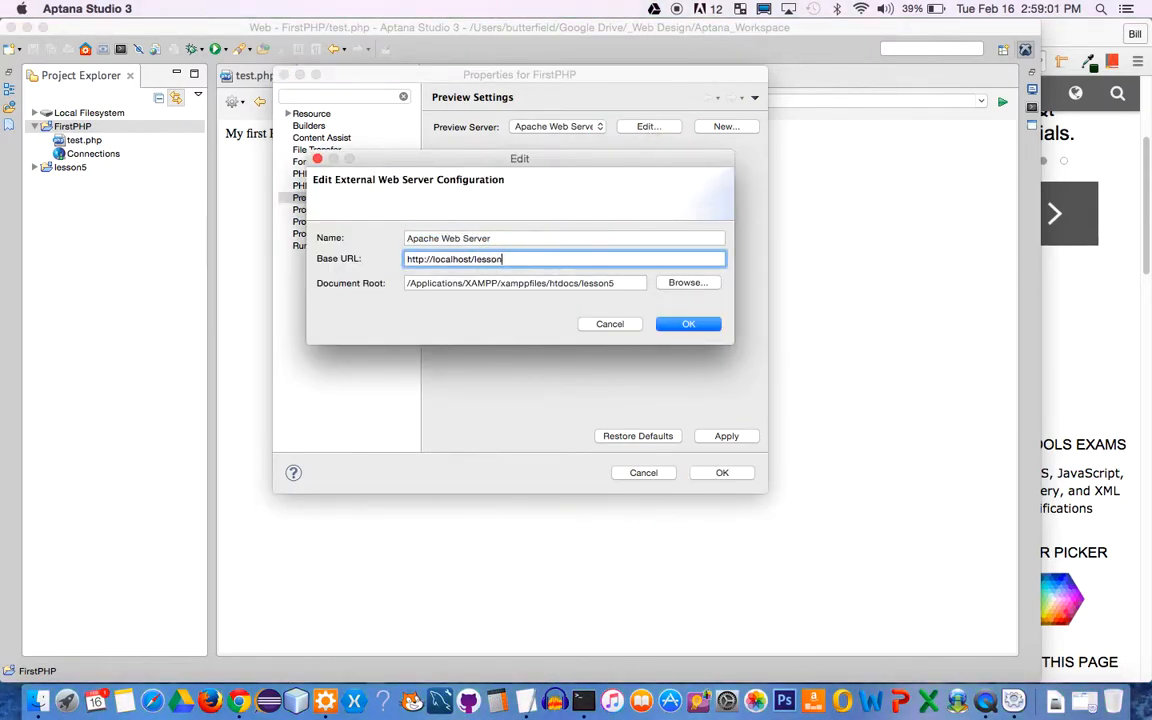
{"action": "type", "text": "5/"}
{"action": "left_click", "coordinate": [688, 324]}
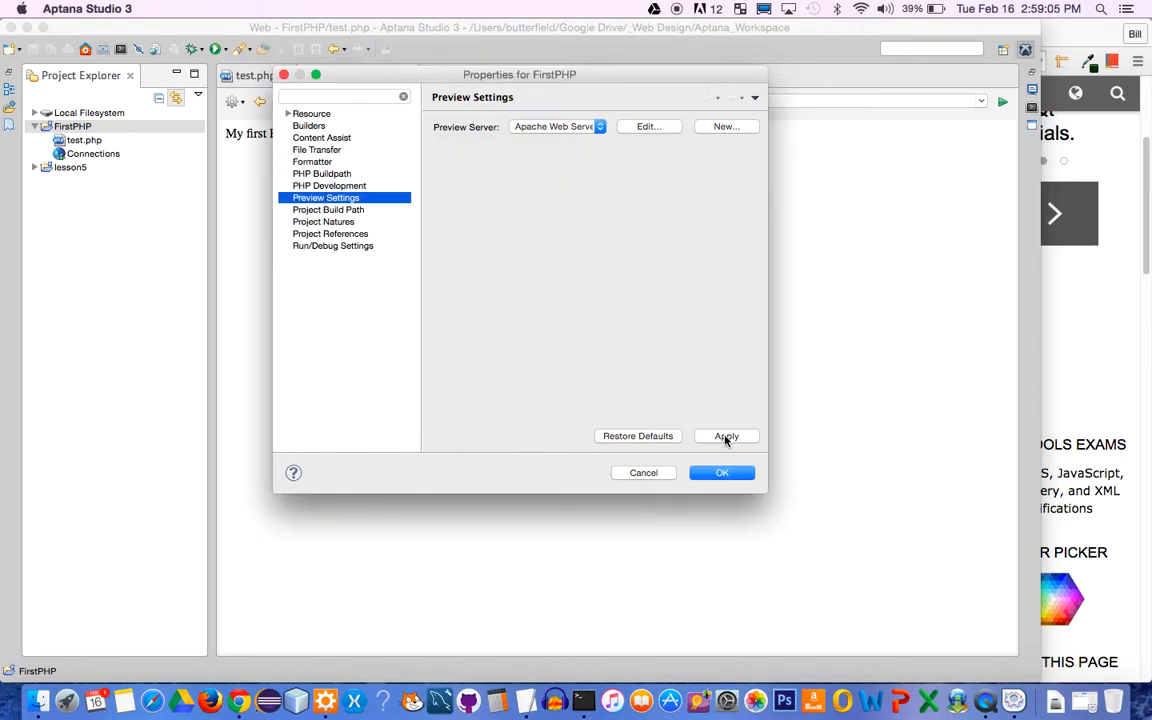
{"action": "left_click", "coordinate": [722, 472]}
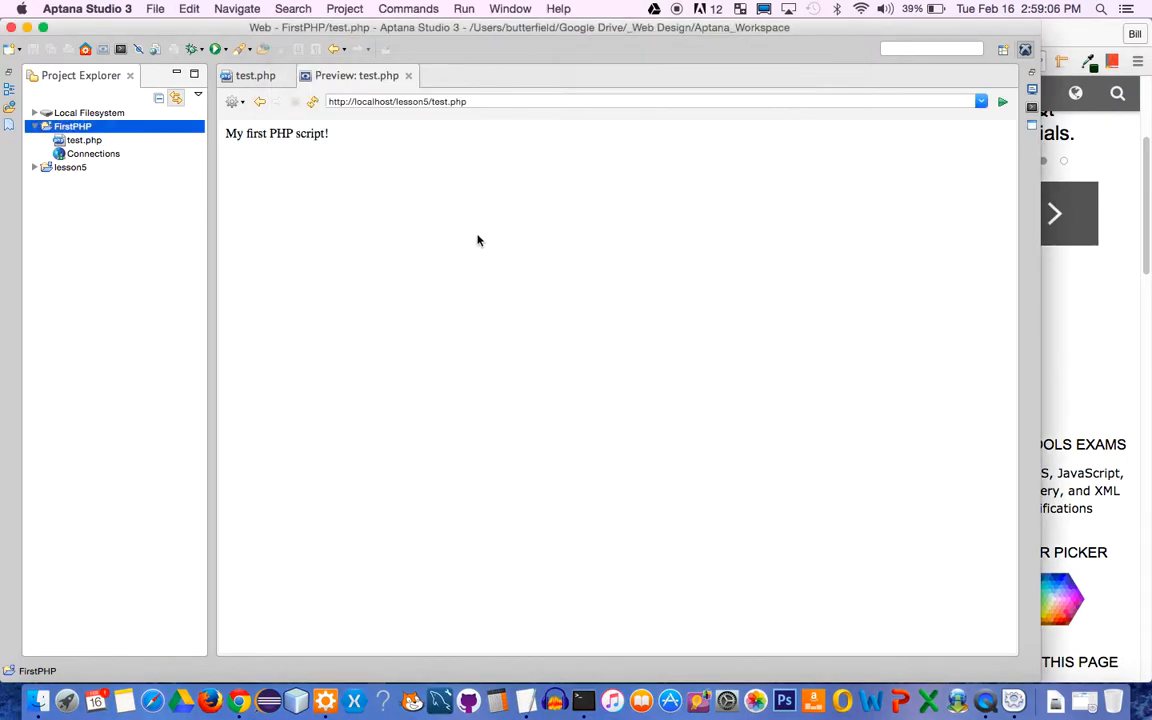
{"action": "left_click", "coordinate": [408, 75]}
Re-preview test.php, move lesson5's index.html into FirstPHP, and open it beside the preview
{"action": "left_click", "coordinate": [78, 140]}
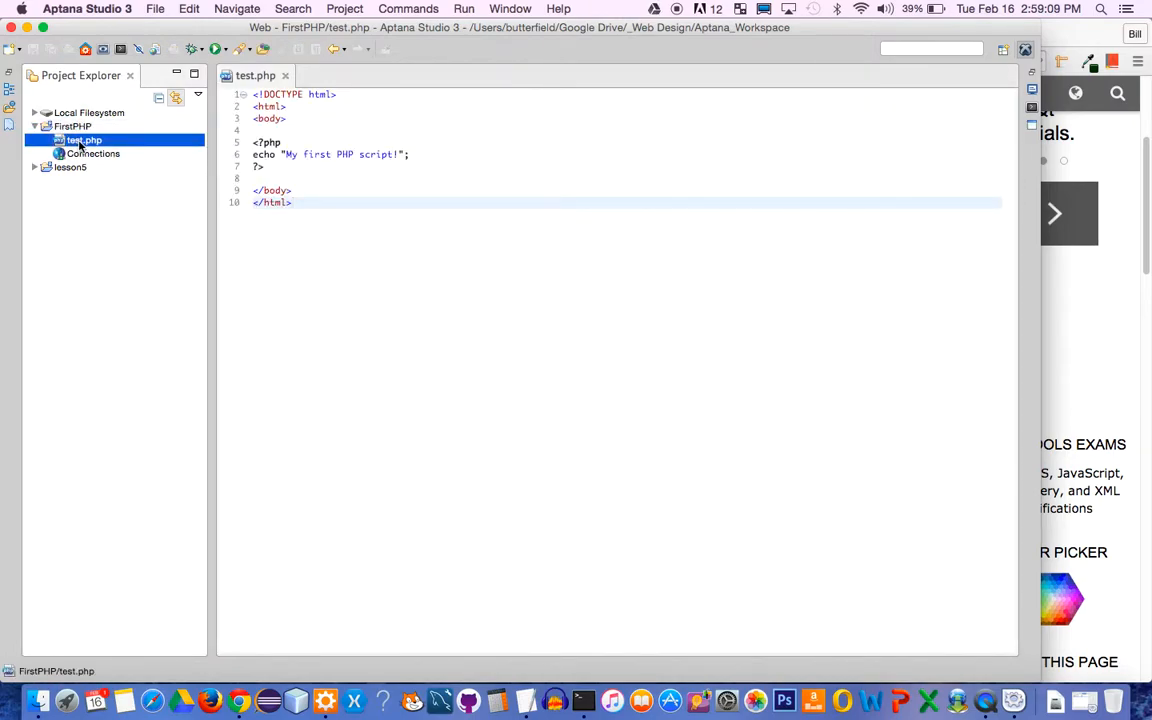
{"action": "left_click", "coordinate": [104, 49]}
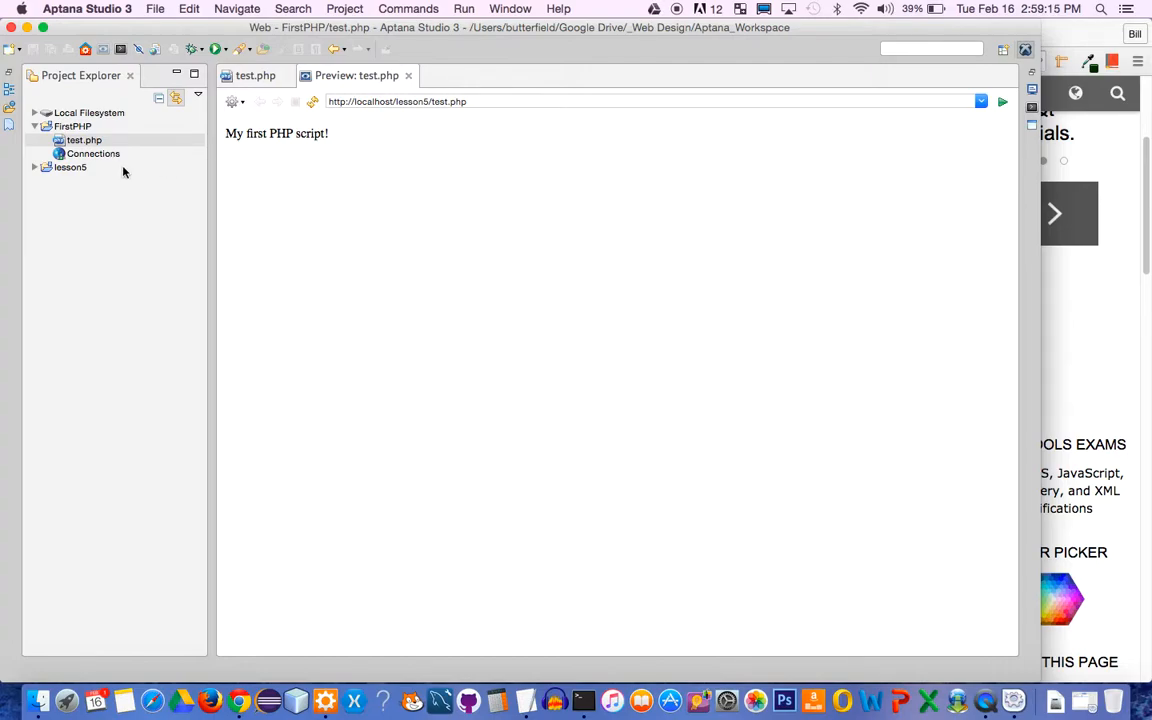
{"action": "left_click", "coordinate": [36, 168]}
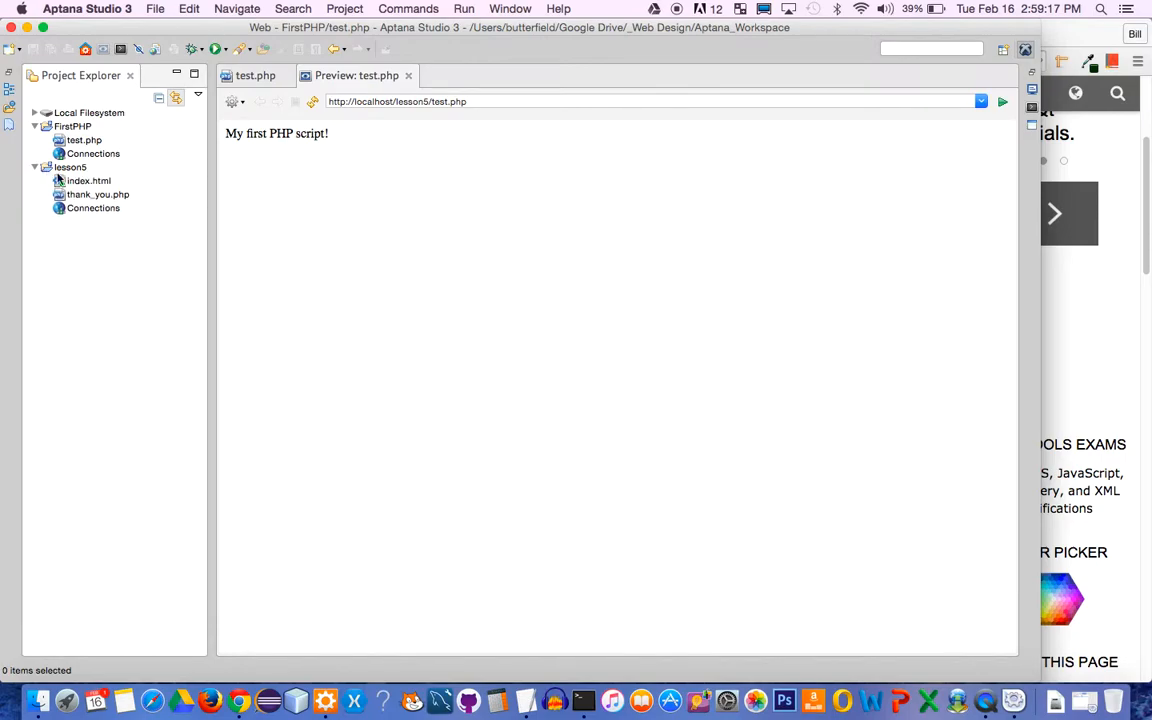
{"action": "left_click", "coordinate": [84, 186]}
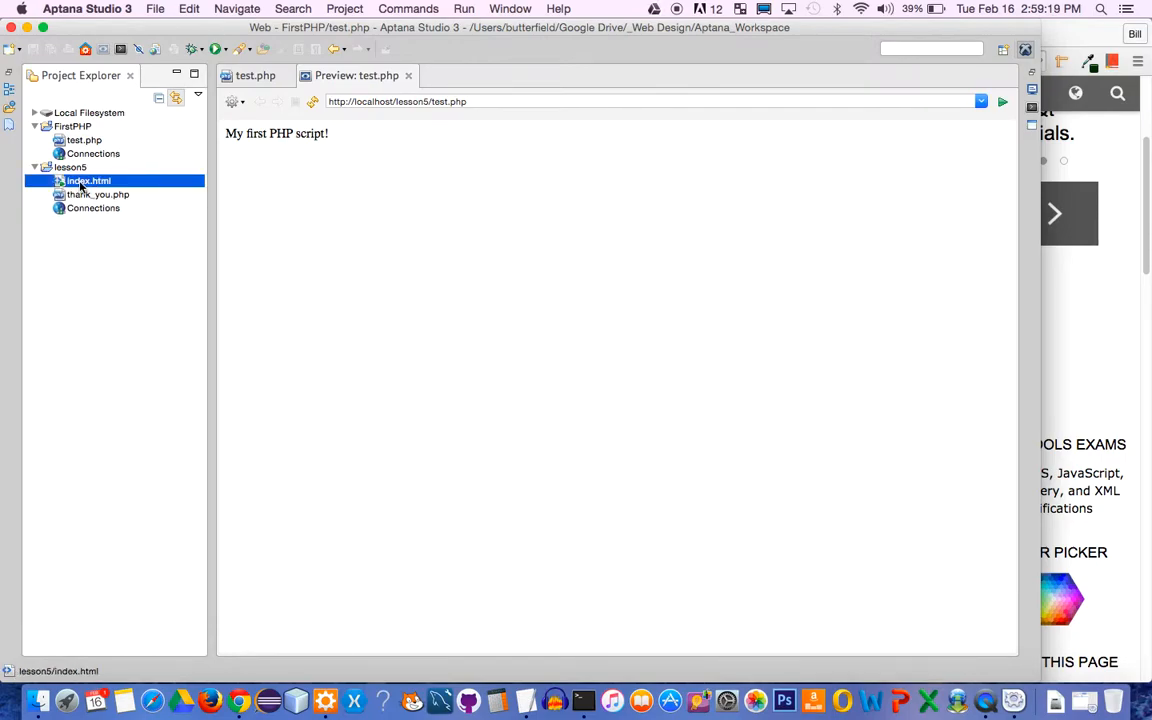
{"action": "left_click_drag", "start_coordinate": [80, 186], "coordinate": [88, 131]}
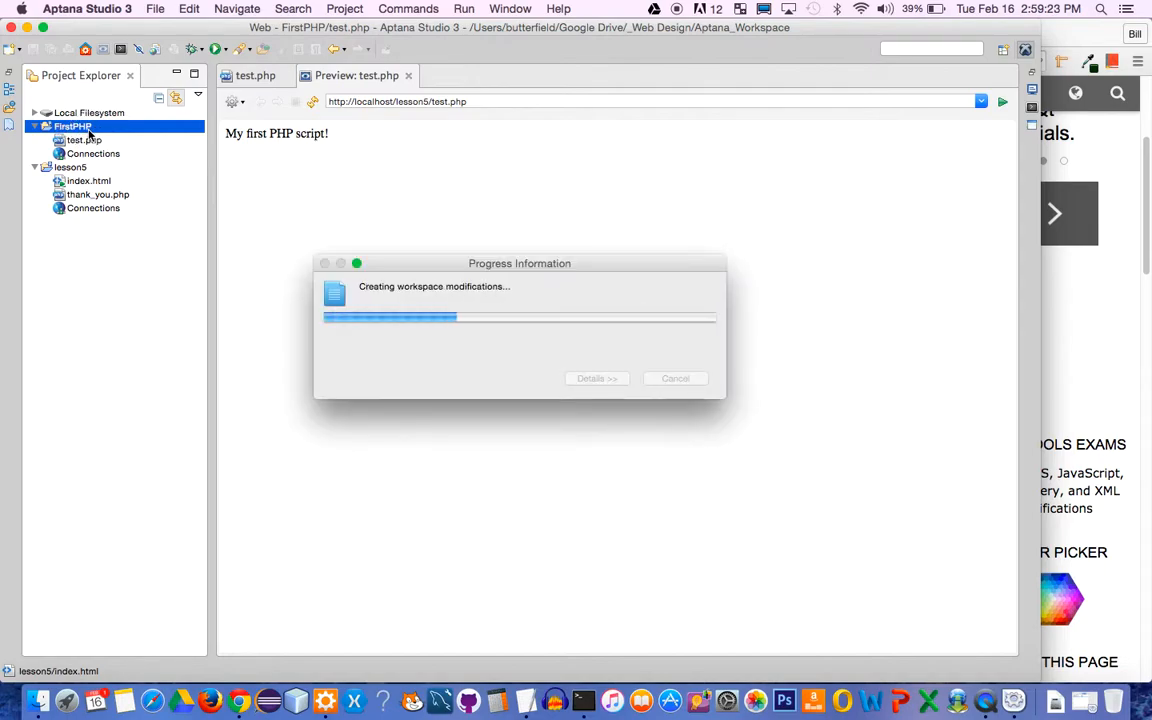
{"action": "double_click", "coordinate": [85, 141]}
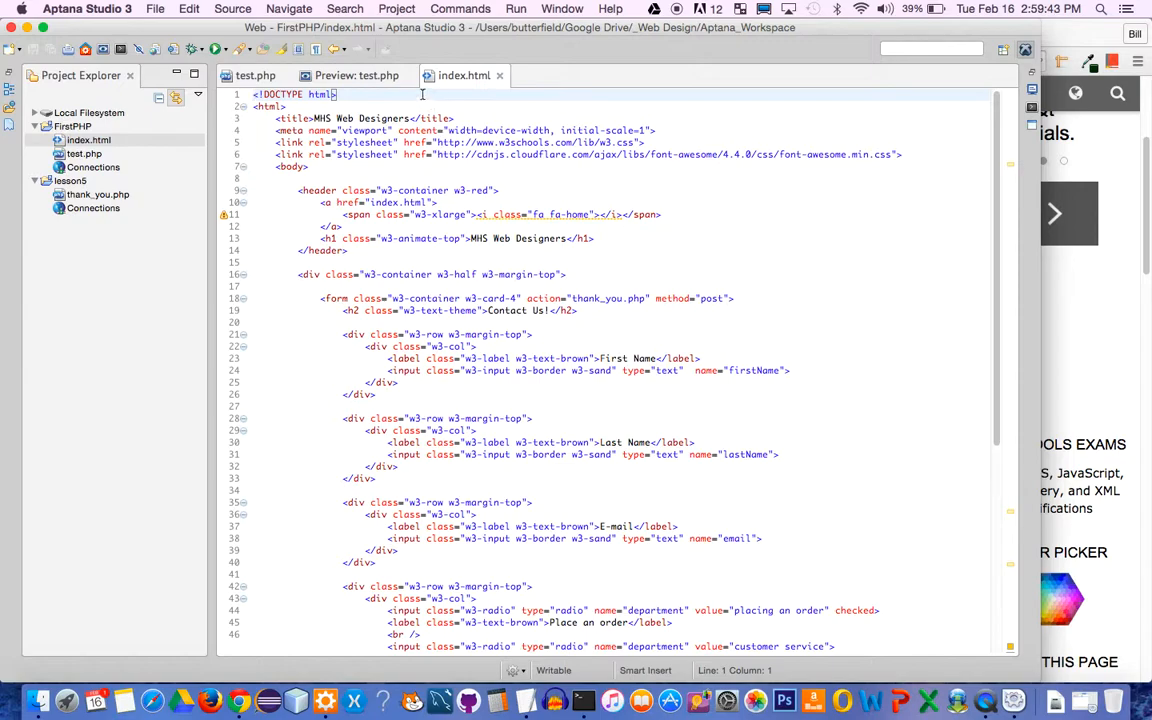
{"action": "left_click_drag", "start_coordinate": [340, 75], "coordinate": [483, 78]}
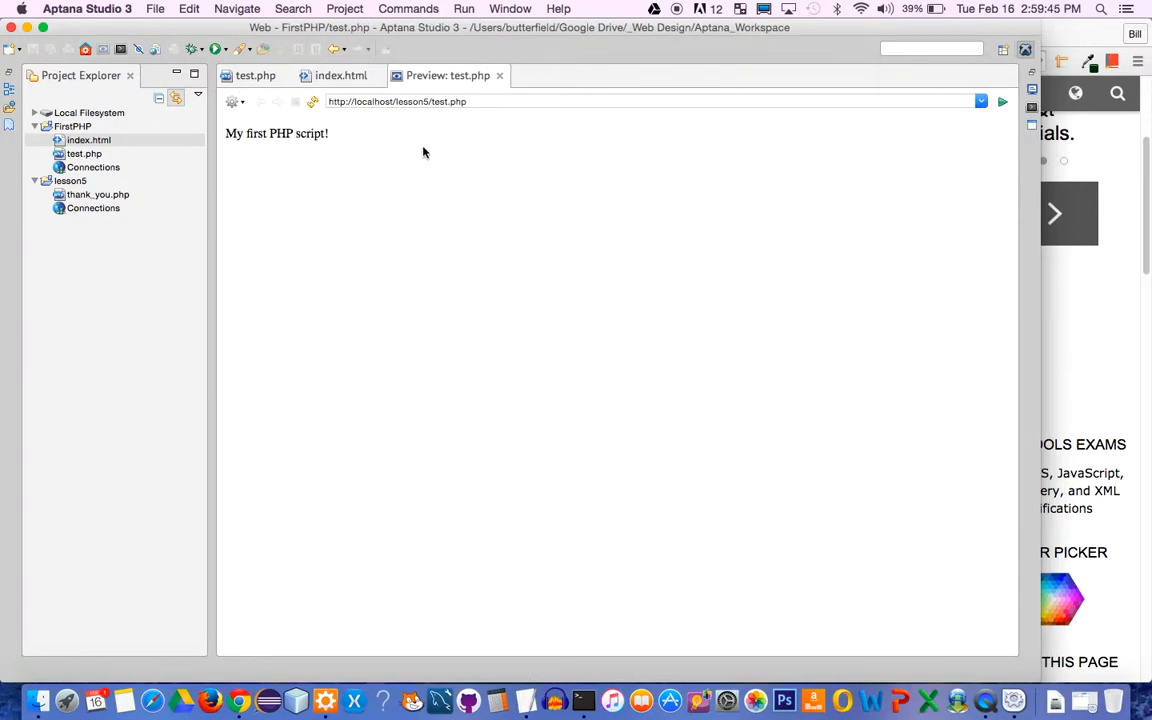